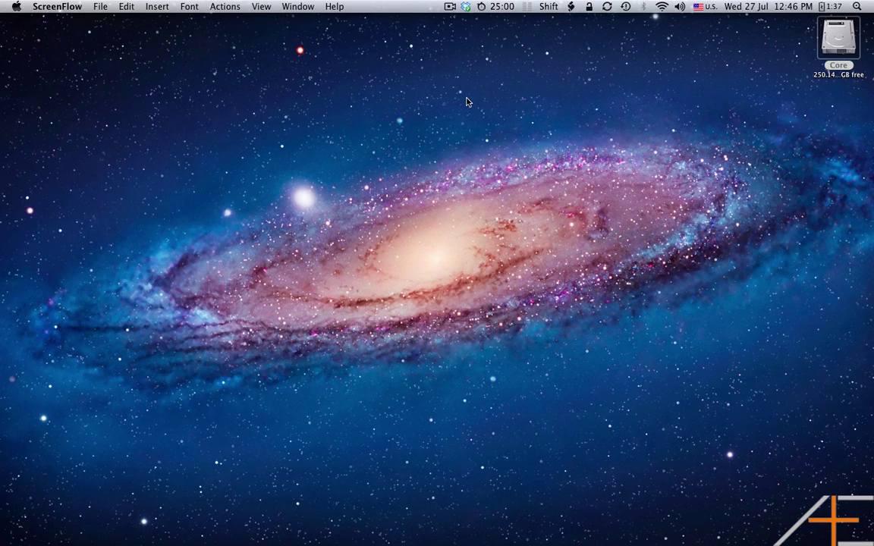
View the Mac OS X version in the About This Mac window and close it.
{"action": "left_click", "coordinate": [15, 6]}
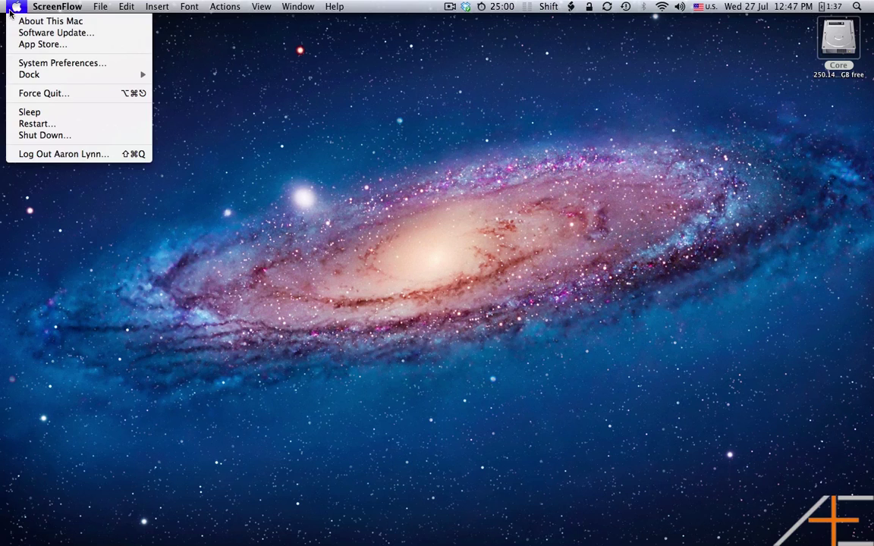
{"action": "left_click", "coordinate": [46, 23]}
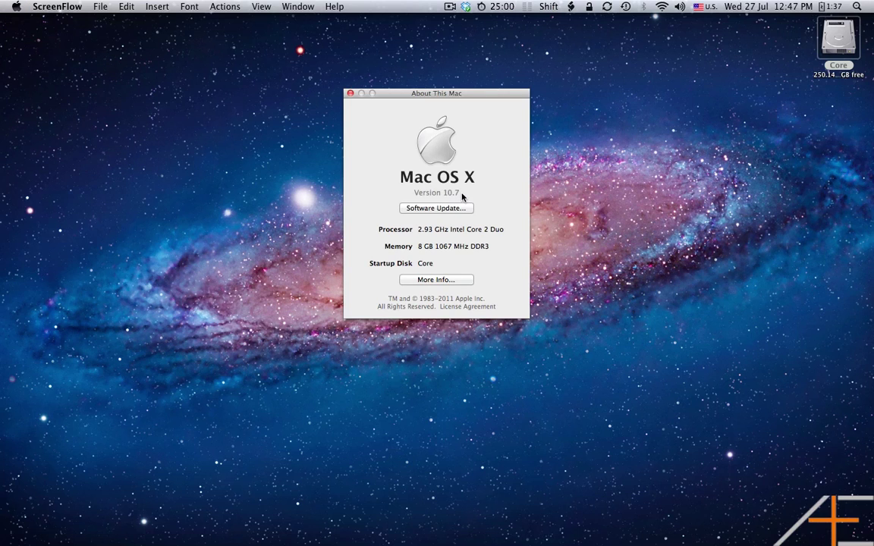
{"action": "left_click", "coordinate": [350, 94]}
{"action": "left_click", "coordinate": [350, 93]}
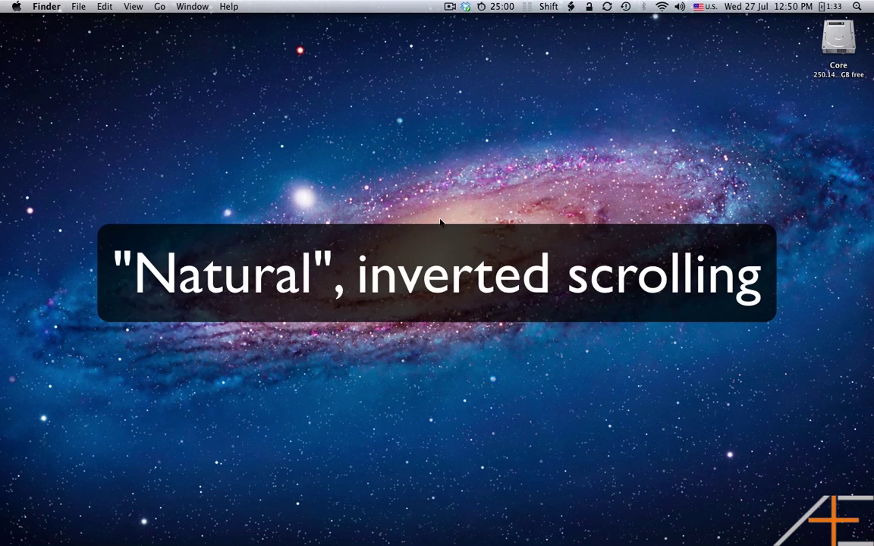
Launch Google Chrome from Launchpad and load the page asianefficiency.com/blog.
{"action": "key", "text": "F4"}
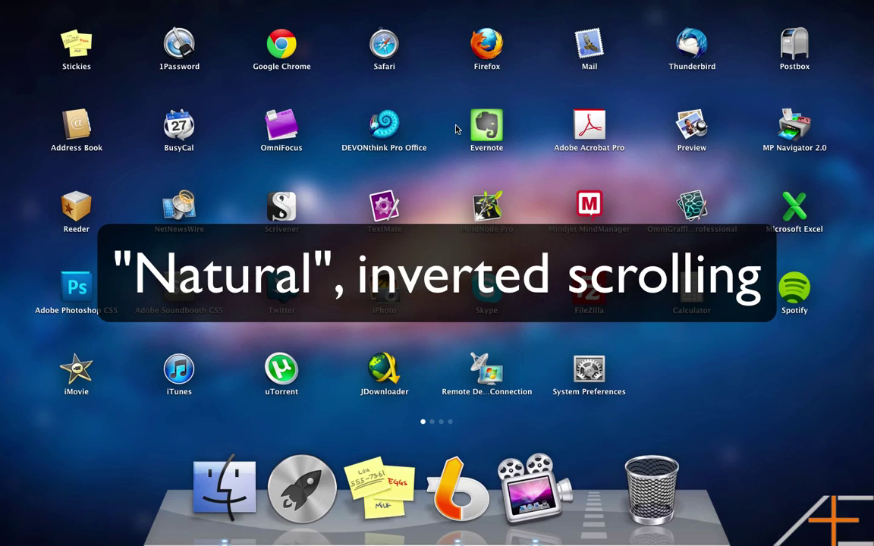
{"action": "left_click", "coordinate": [275, 47]}
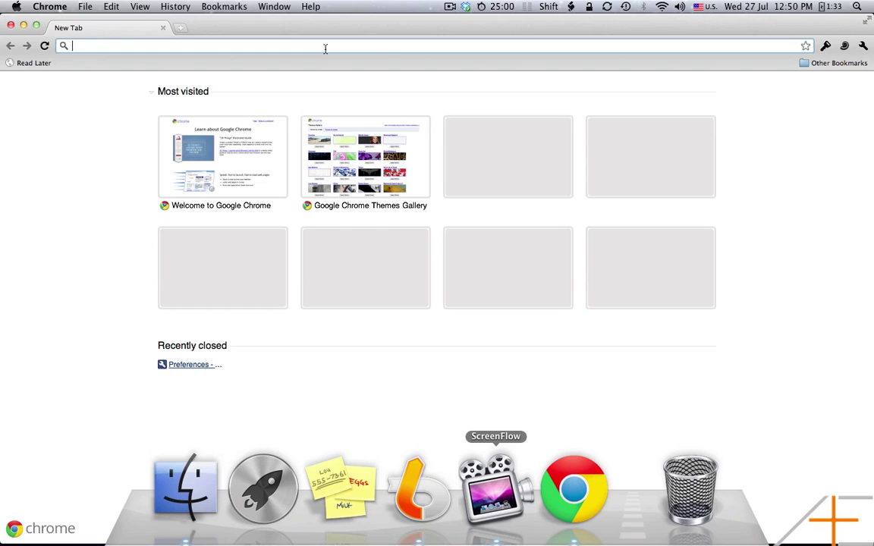
{"action": "type", "text": "asianeffi"}
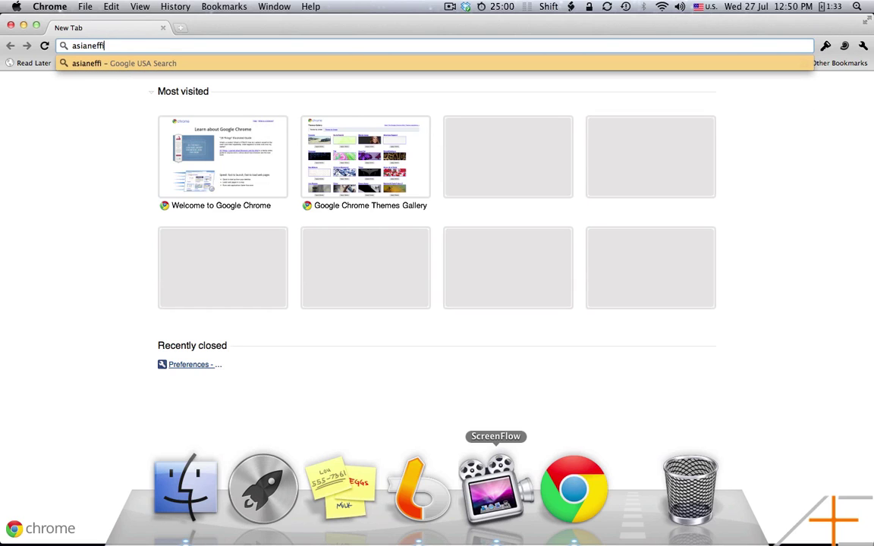
{"action": "type", "text": "ciency.com/blog"}
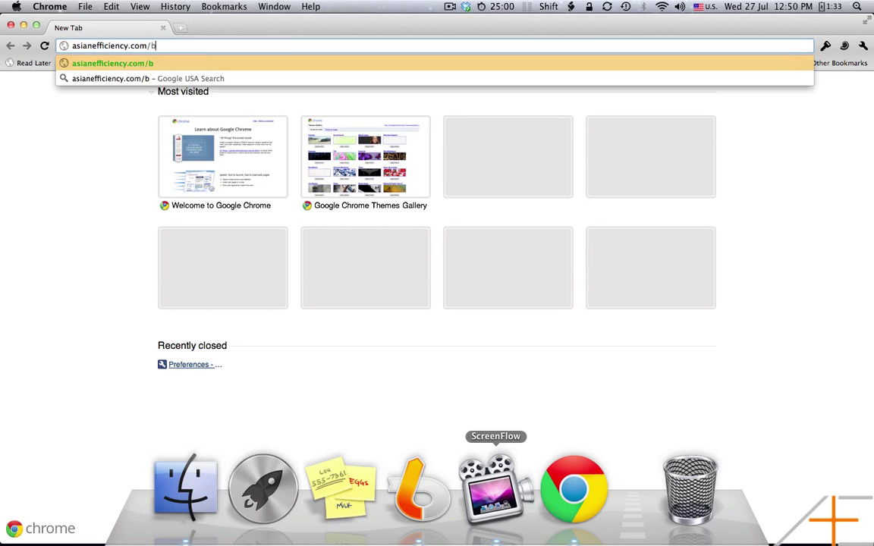
{"action": "key", "text": "Return"}
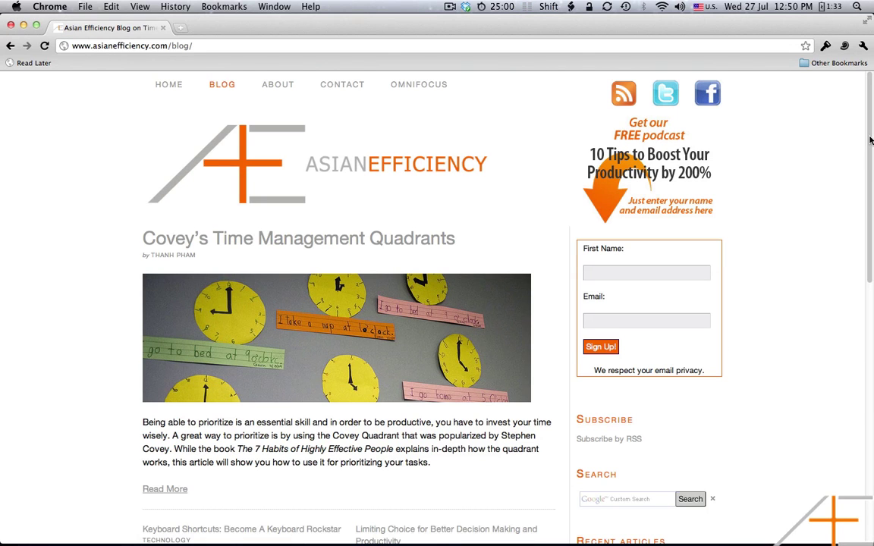
Scroll through the Asian Efficiency blog page to its end and return to its beginning.
{"action": "left_click_drag", "start_coordinate": [866, 139], "coordinate": [871, 118]}
{"action": "scroll", "coordinate": [51, 336], "scroll_direction": "down", "scroll_amount": 15}
{"action": "scroll", "coordinate": [52, 336], "scroll_direction": "up", "scroll_amount": 15}
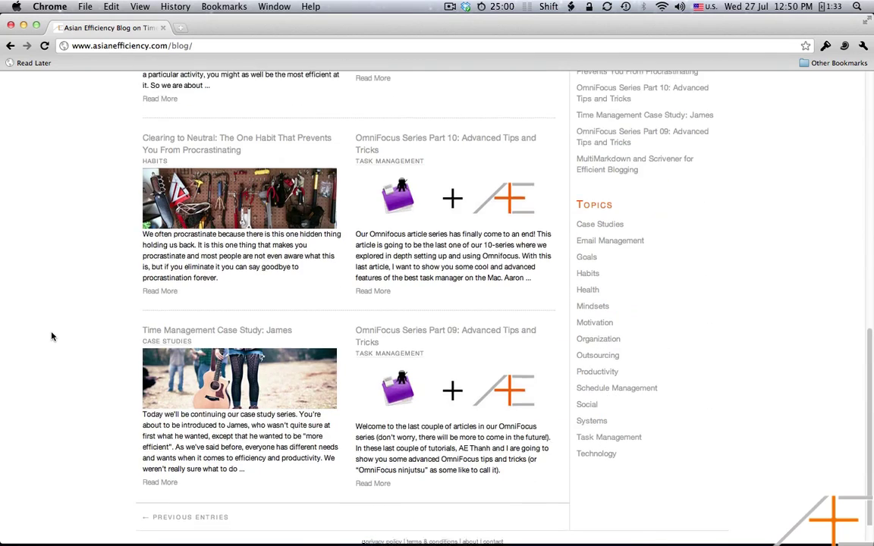
{"action": "scroll", "coordinate": [51, 336], "scroll_direction": "down", "scroll_amount": 15}
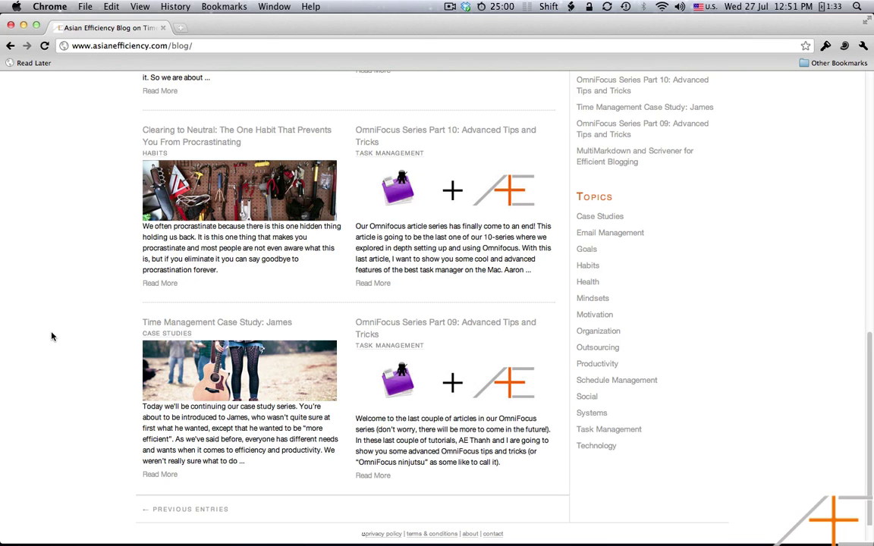
{"action": "key", "text": "Home"}
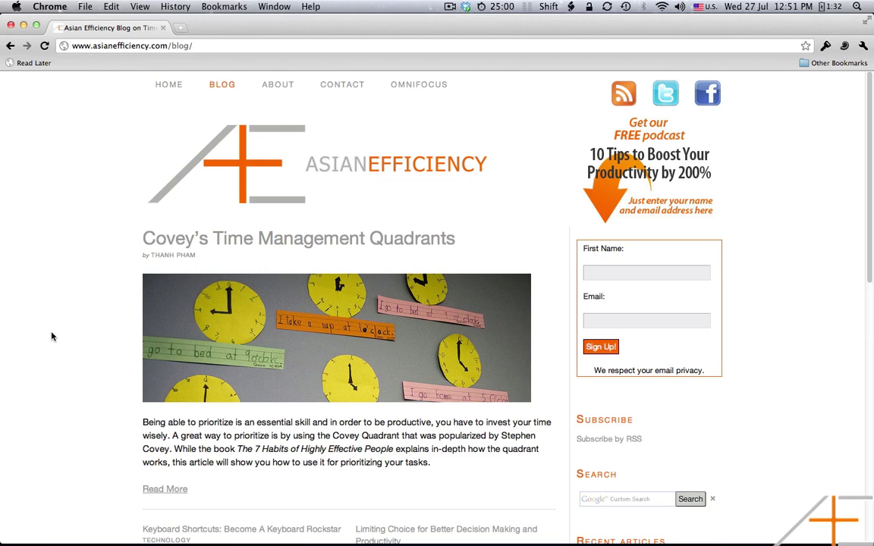
Open the trackpad's Scroll & Zoom settings in System Preferences and toggle the natural scroll direction off and on again.
{"action": "key", "text": "F4"}
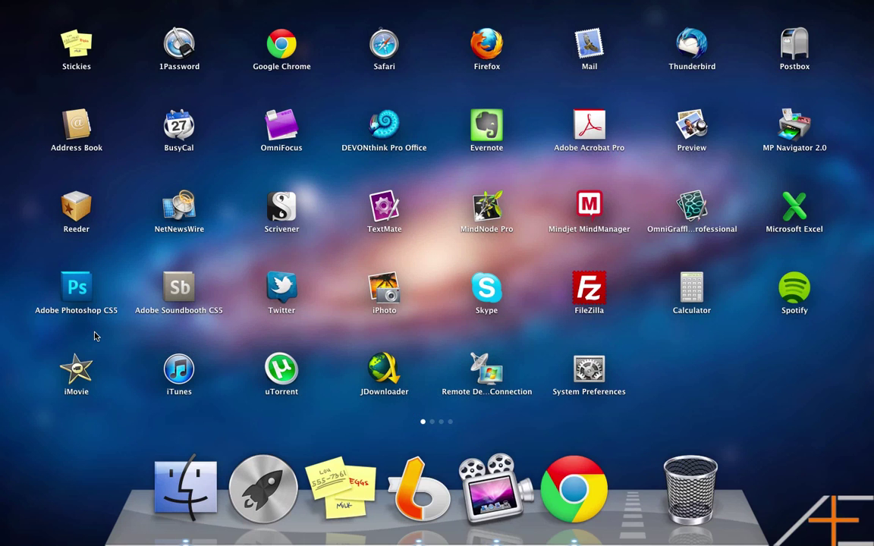
{"action": "left_click", "coordinate": [588, 370]}
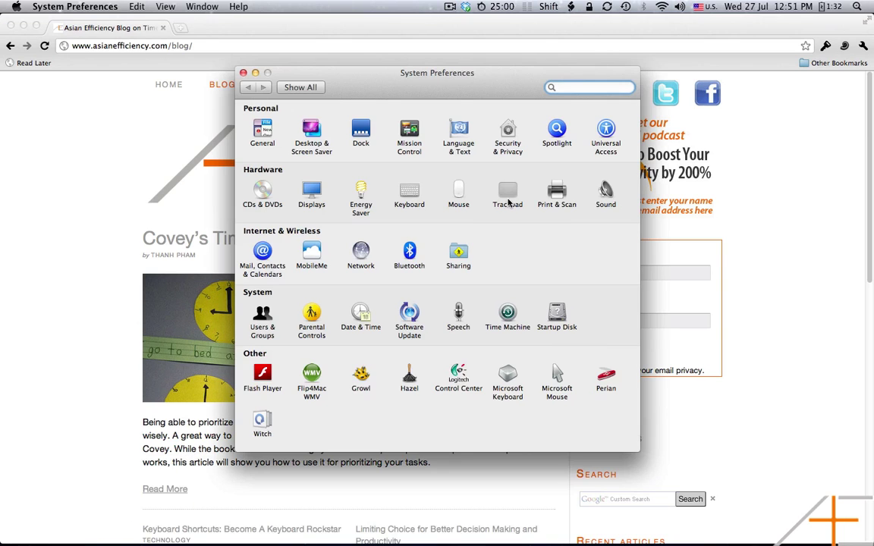
{"action": "left_click", "coordinate": [508, 191]}
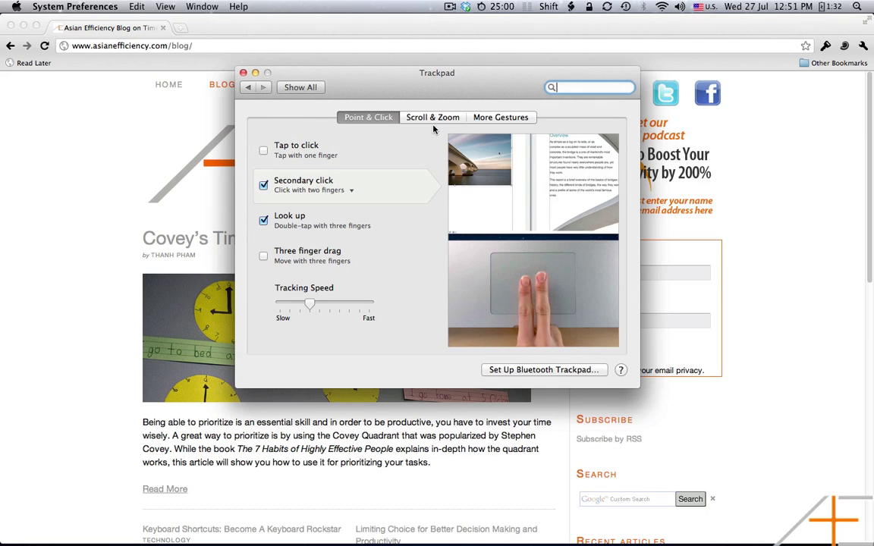
{"action": "left_click", "coordinate": [432, 118]}
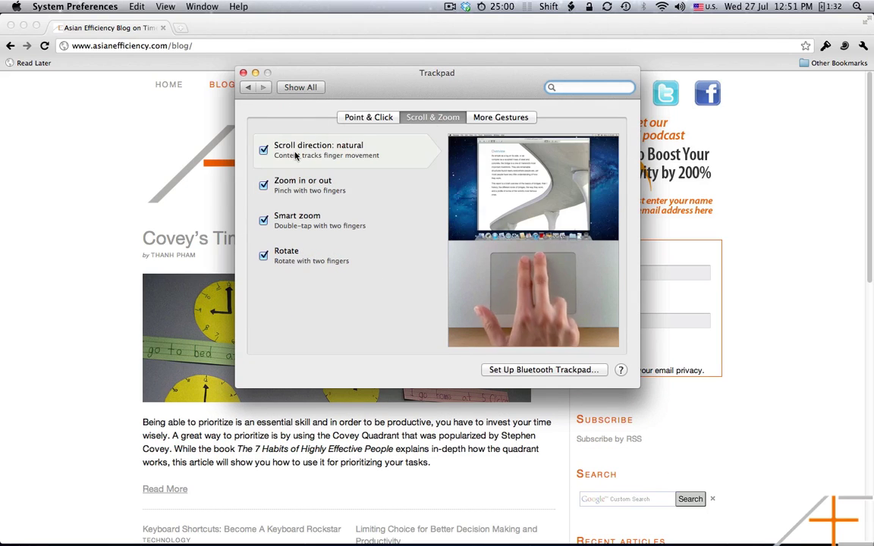
{"action": "left_click", "coordinate": [263, 151]}
{"action": "left_click", "coordinate": [263, 150]}
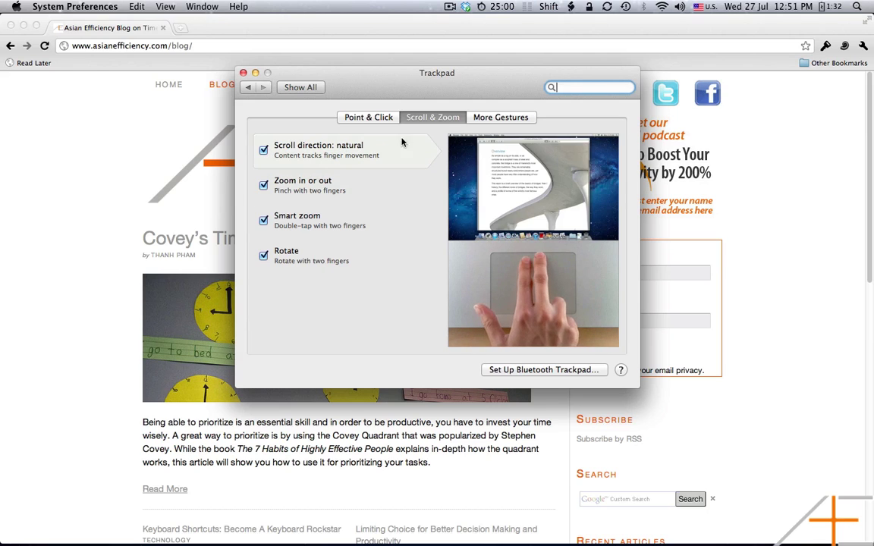
Review the finger options for swiping between pages and full-screen apps under More Gestures, keeping three fingers for pages.
{"action": "left_click", "coordinate": [485, 123]}
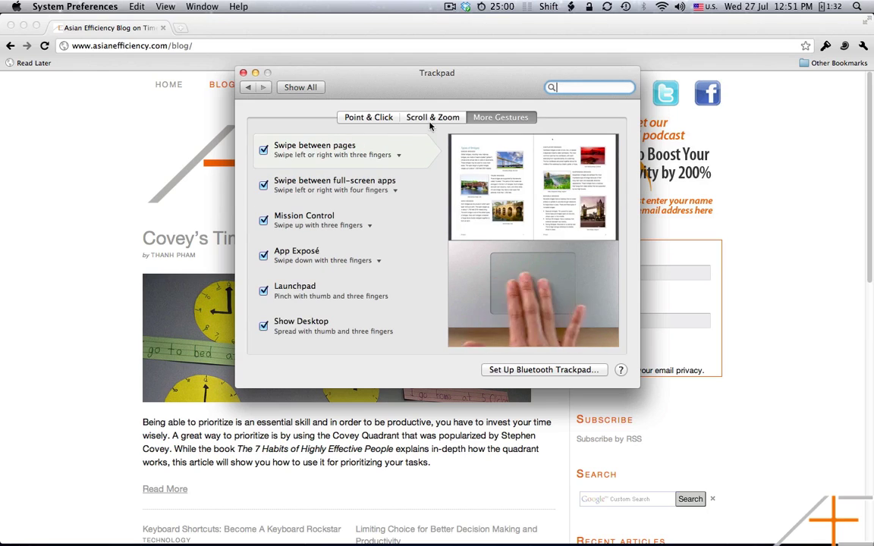
{"action": "mouse_move", "coordinate": [342, 185]}
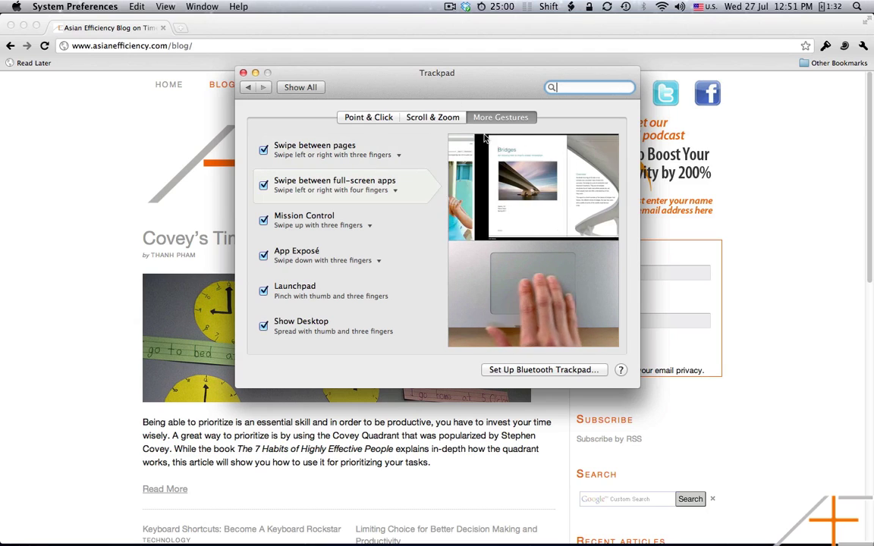
{"action": "mouse_move", "coordinate": [333, 155]}
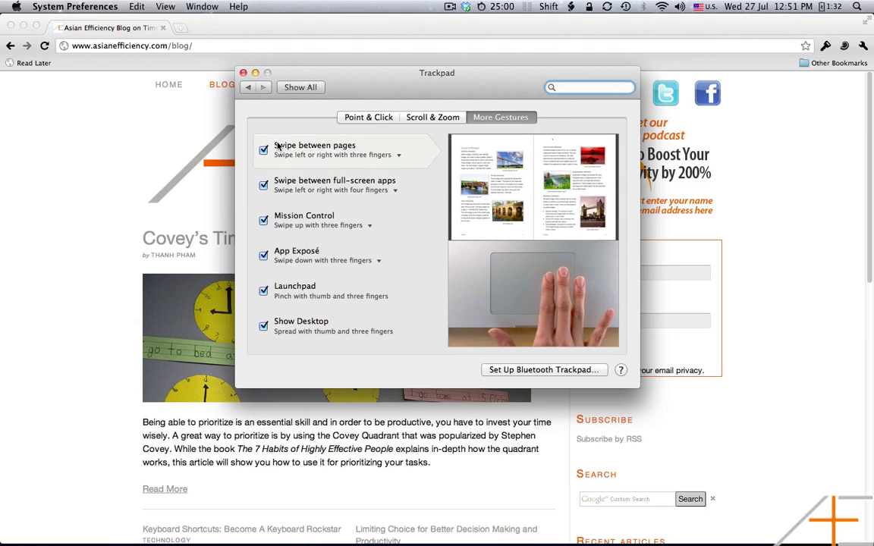
{"action": "left_click", "coordinate": [371, 158]}
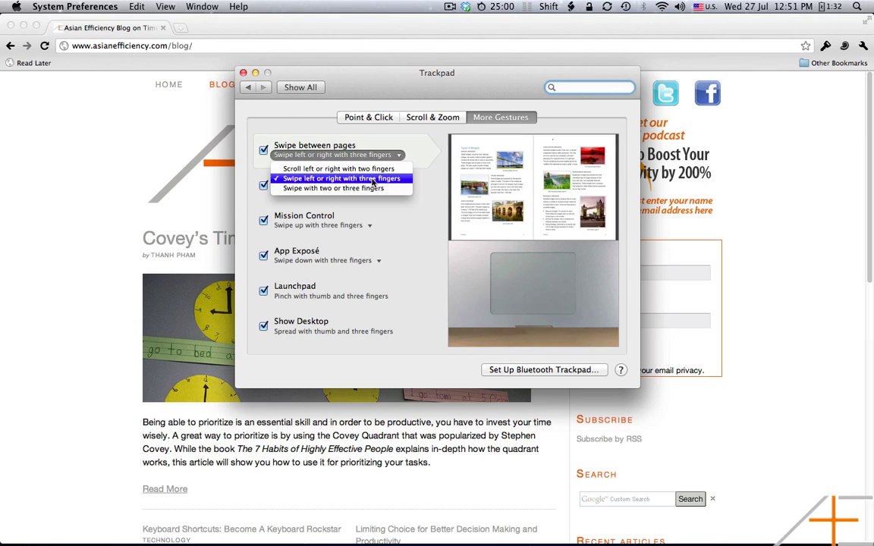
{"action": "left_click", "coordinate": [370, 178]}
{"action": "left_click", "coordinate": [370, 156]}
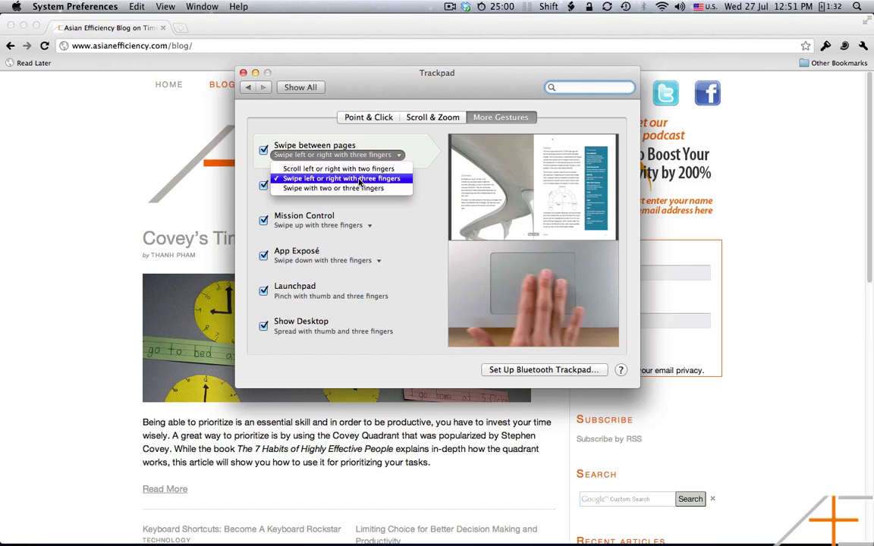
{"action": "left_click", "coordinate": [359, 181]}
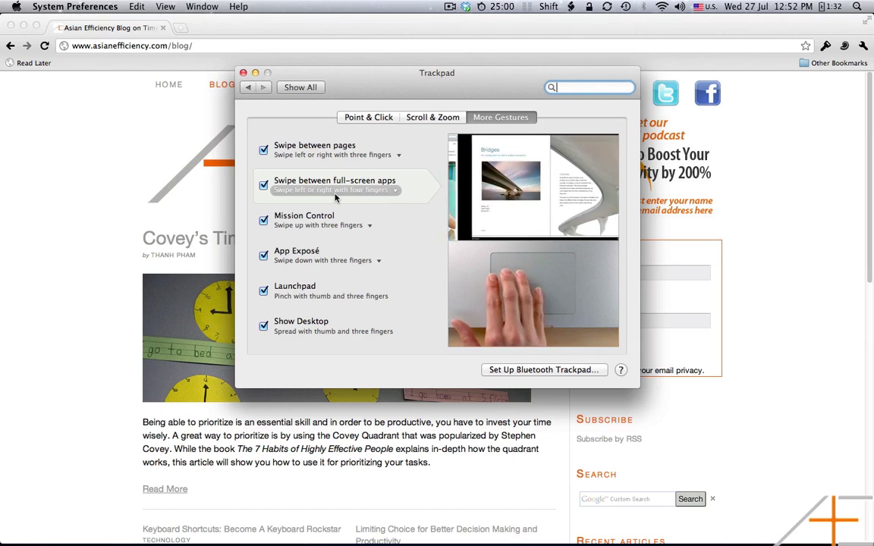
{"action": "left_click", "coordinate": [335, 192]}
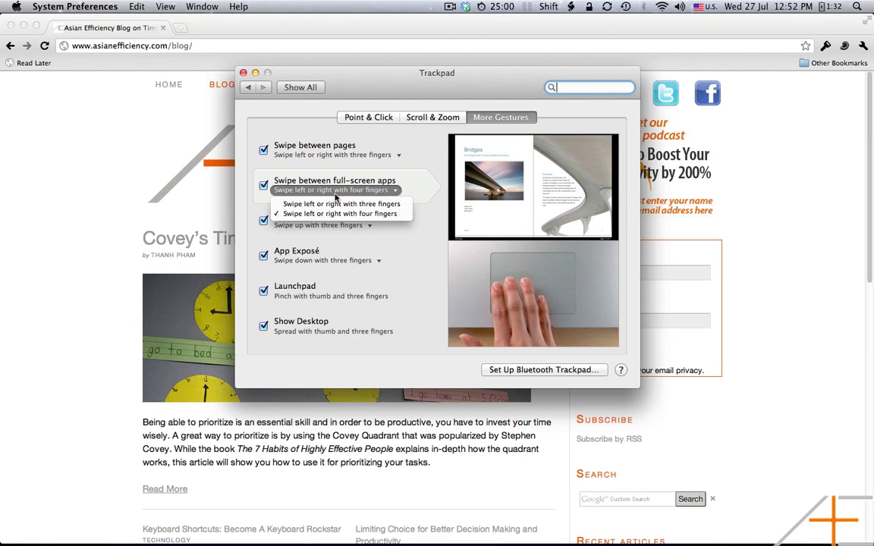
{"action": "left_click", "coordinate": [335, 195]}
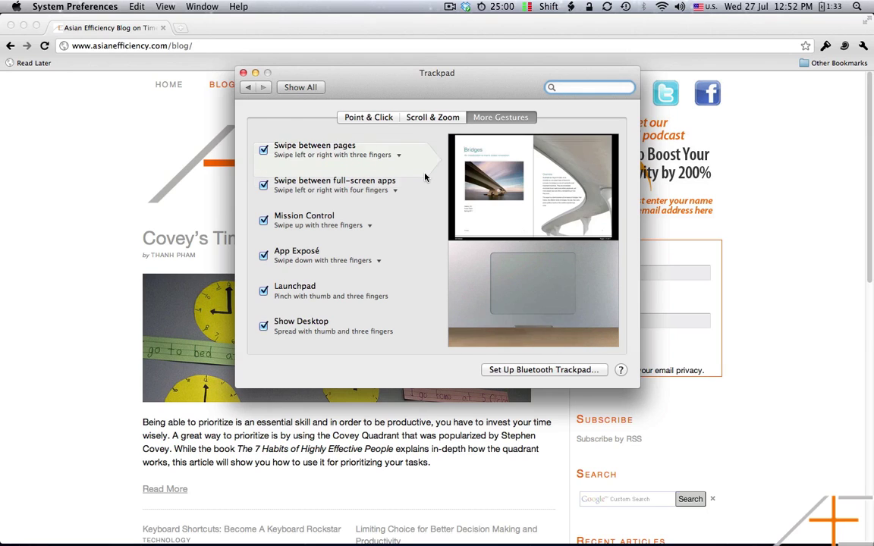
Switch to Chrome, go back one page in the browsing history and forward again to the blog.
{"action": "key", "text": "super+q"}
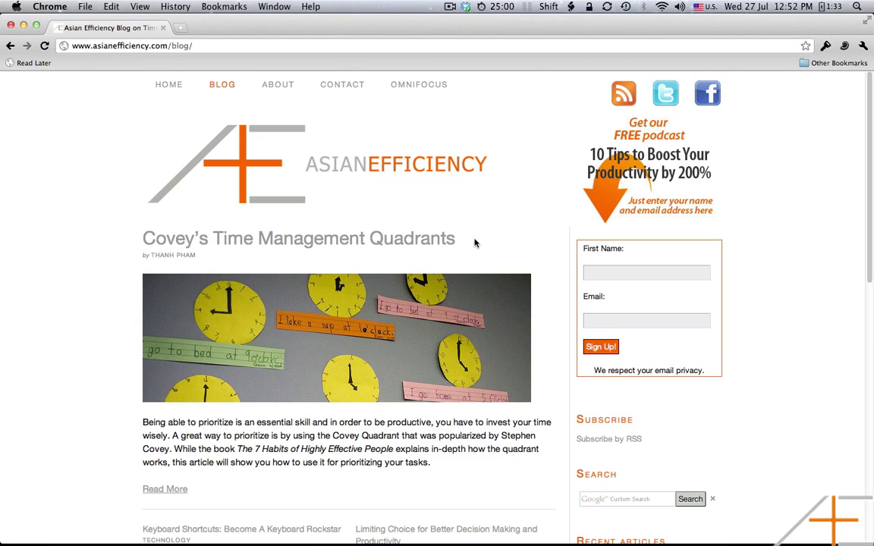
{"action": "key", "text": "super+shift+h"}
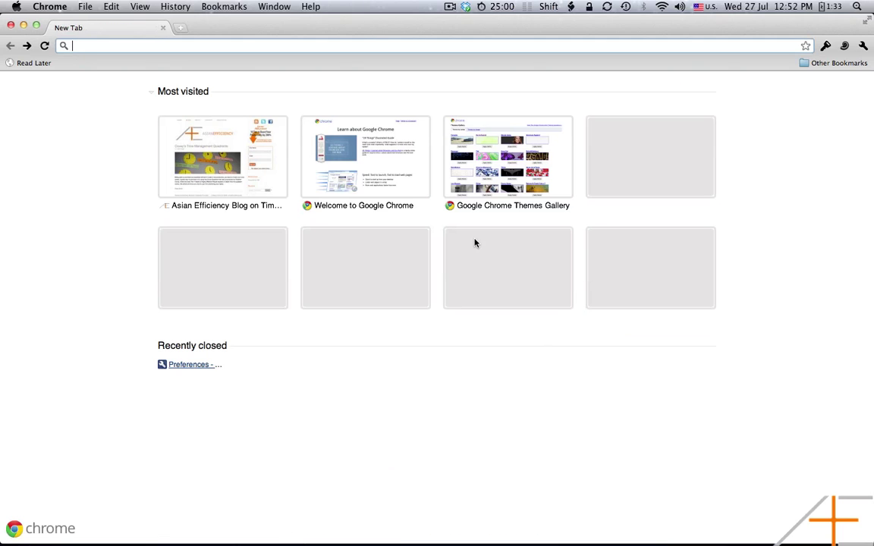
{"action": "key", "text": "super+bracketleft"}
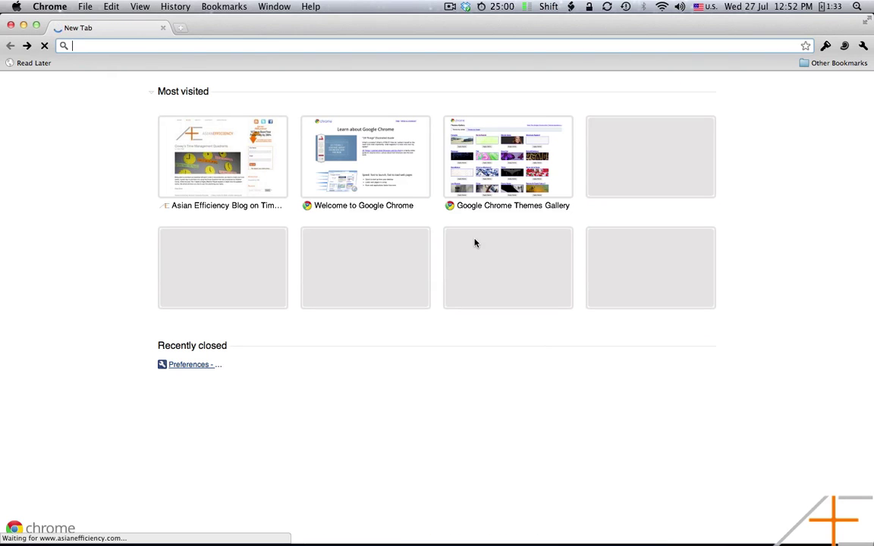
Switch to System Preferences, examine the finger options for the Mission Control swipe gesture, and return to Chrome.
{"action": "key", "text": "super+Tab"}
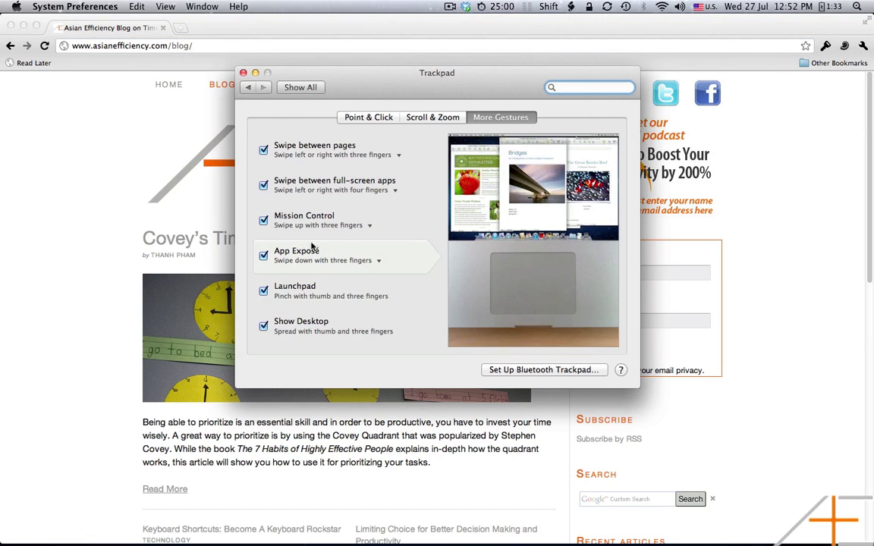
{"action": "left_click", "coordinate": [350, 228]}
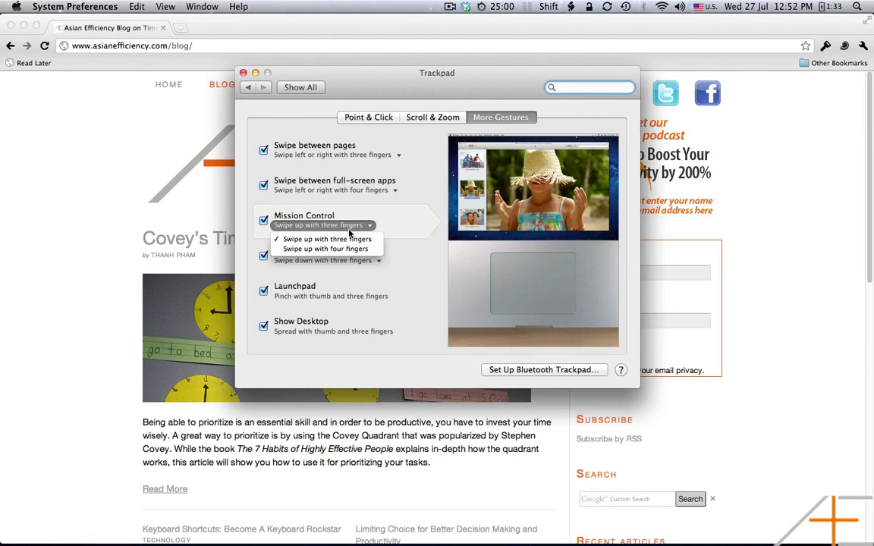
{"action": "left_click", "coordinate": [432, 261]}
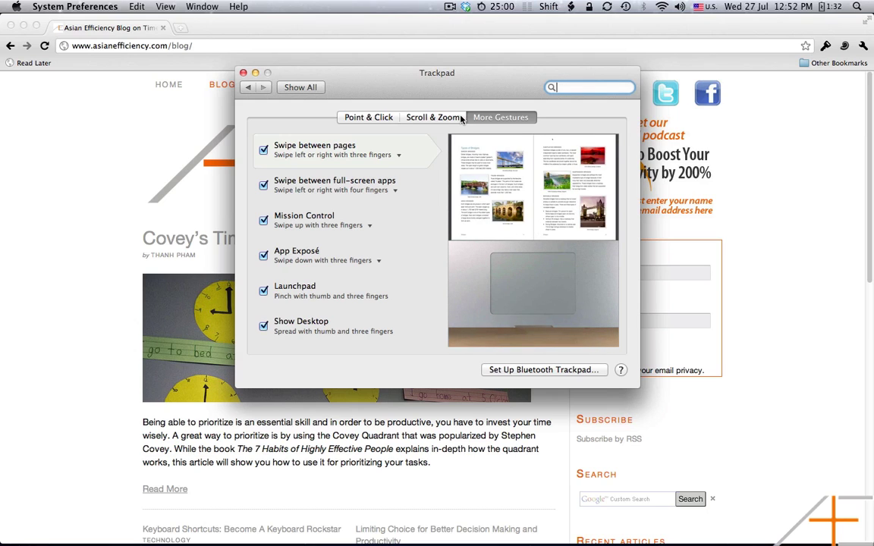
{"action": "left_click", "coordinate": [202, 73]}
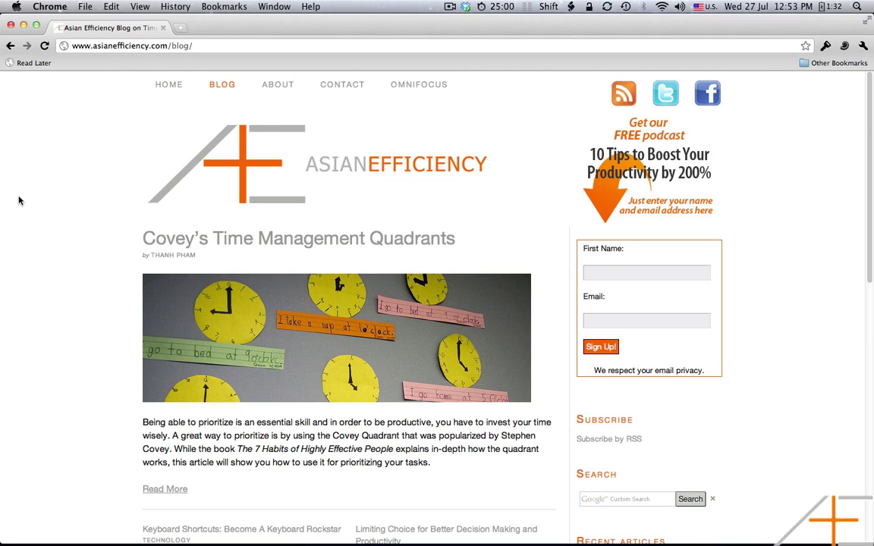
View the open windows and spaces in Mission Control, return to the Chrome window, and briefly show the Dashboard.
{"action": "key", "text": "ctrl+Up"}
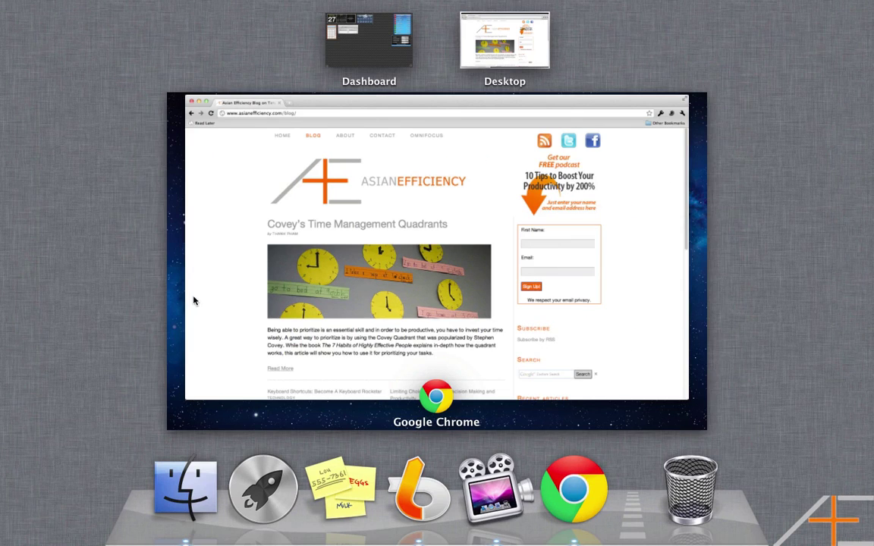
{"action": "left_click", "coordinate": [354, 241]}
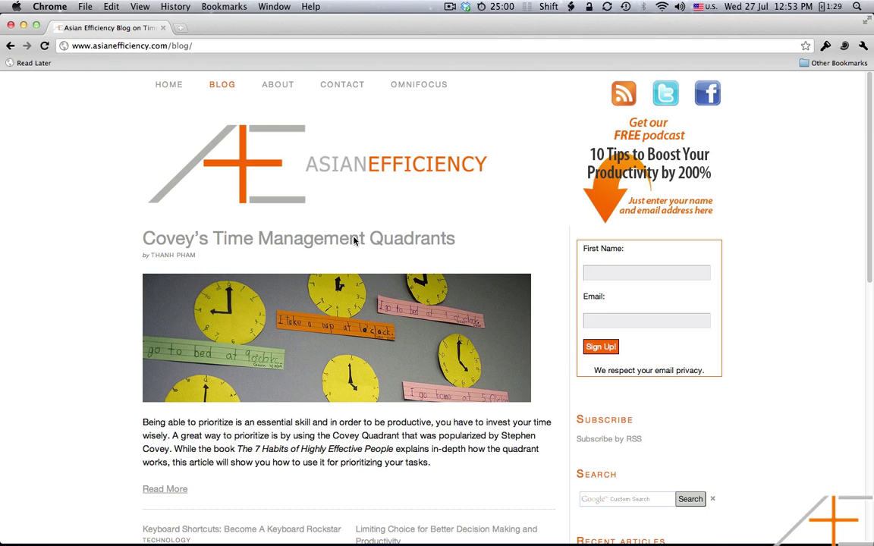
{"action": "key", "text": "F12"}
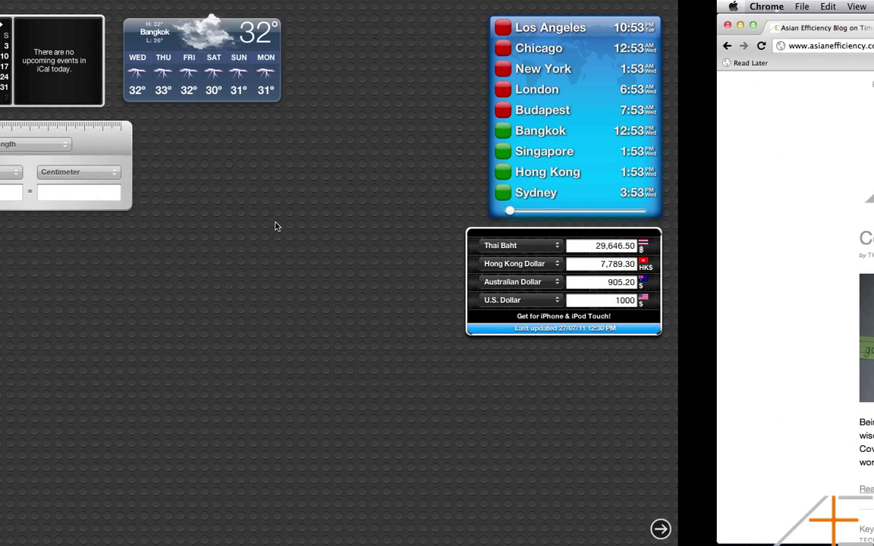
{"action": "key", "text": "F12"}
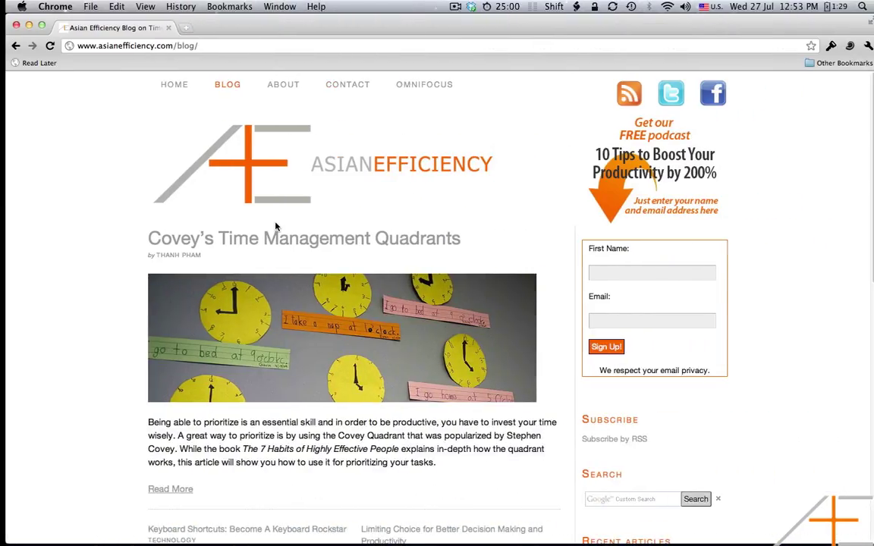
Show Mission Control briefly, view the installed applications in Launchpad, and return to the Chrome window.
{"action": "key", "text": "ctrl+Up"}
{"action": "key", "text": "ctrl+Up"}
{"action": "key", "text": "F4"}
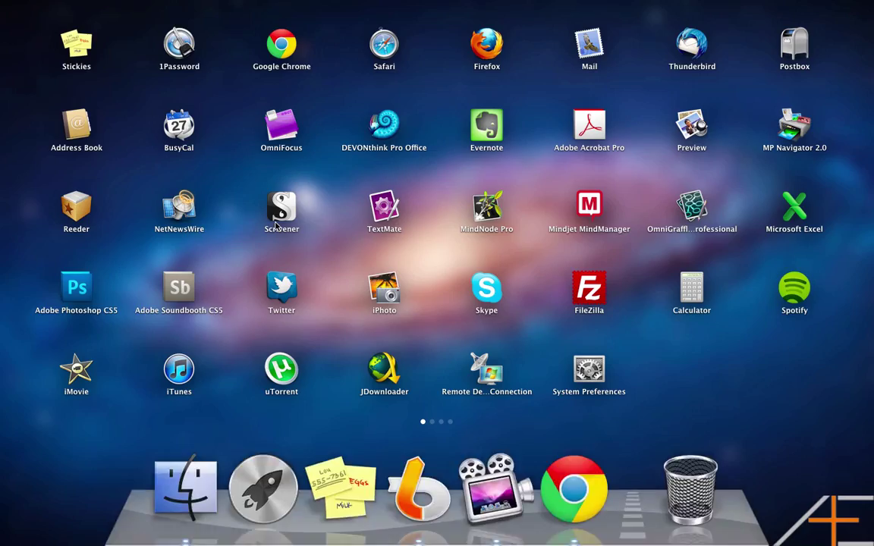
{"action": "key", "text": "F4"}
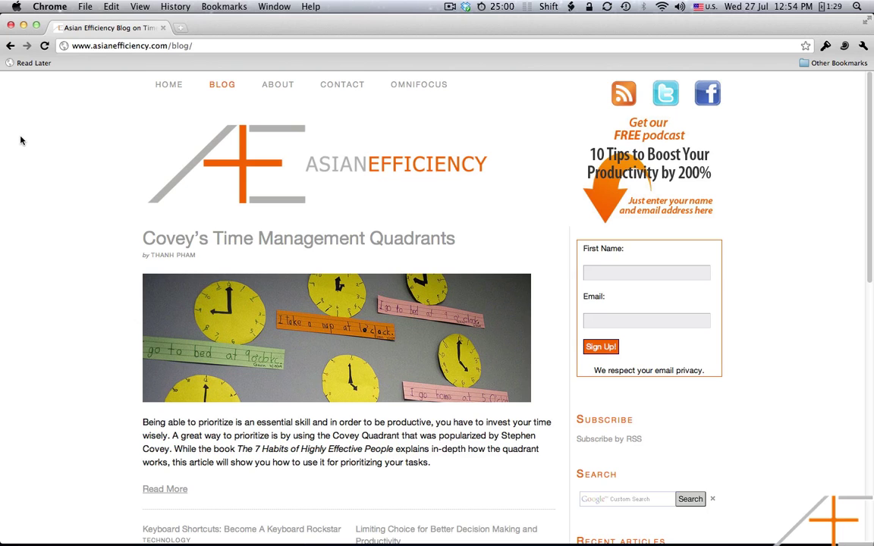
Clear the Chrome window off the desktop and bring up Launchpad.
{"action": "key", "text": "super+m"}
{"action": "left_click", "coordinate": [452, 234]}
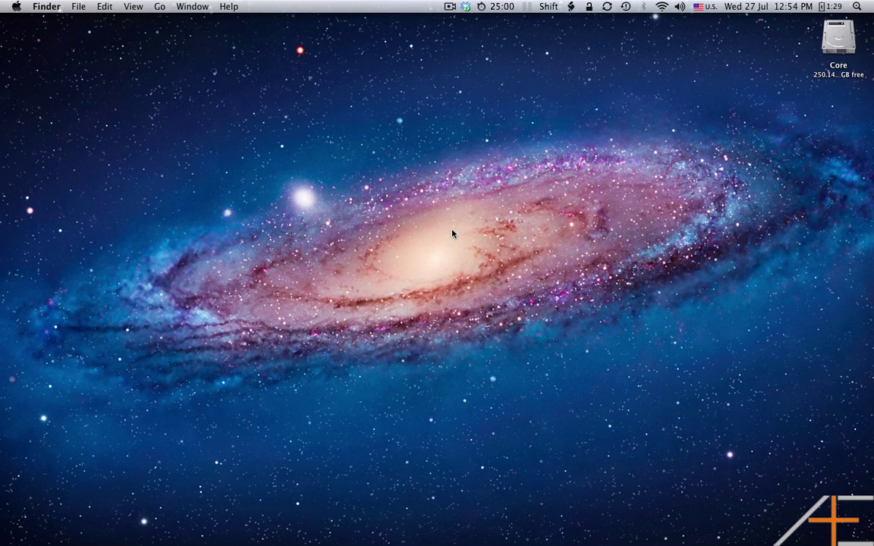
{"action": "key", "text": "F4"}
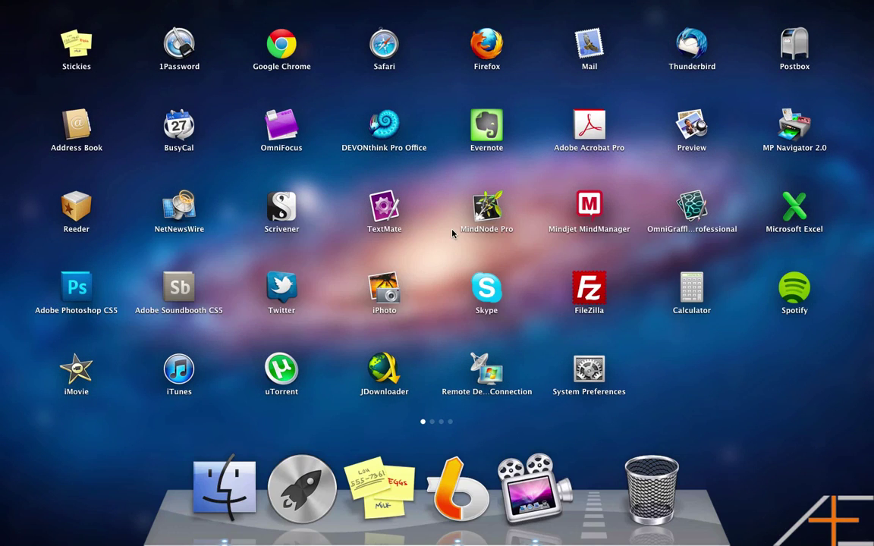
Browse all the Launchpad pages, look into the Adobe Extras folder, and return to the first page.
{"action": "scroll", "coordinate": [452, 233], "scroll_direction": "right", "scroll_amount": 5}
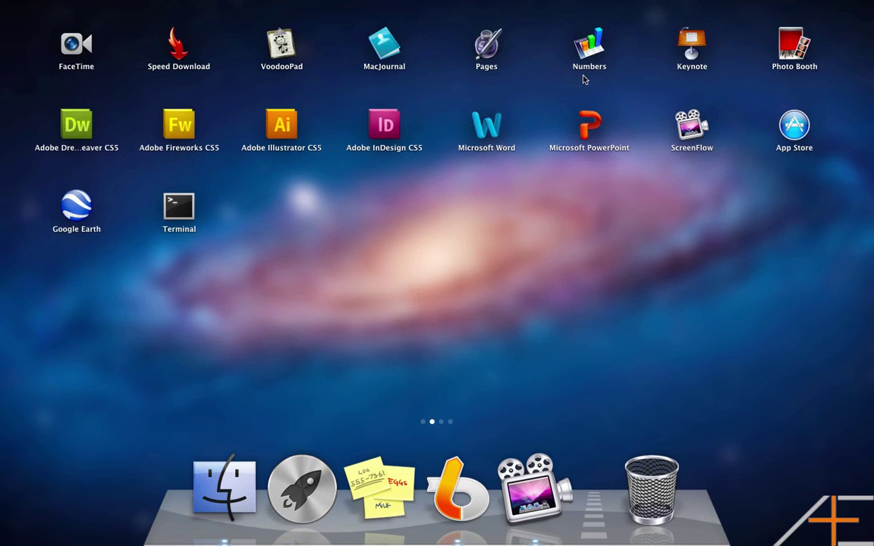
{"action": "scroll", "coordinate": [327, 164], "scroll_direction": "right", "scroll_amount": 5}
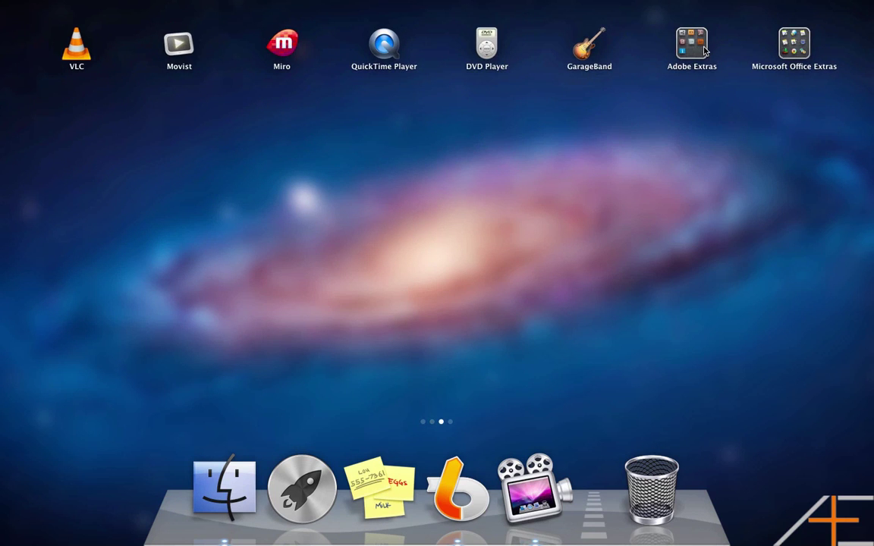
{"action": "left_click", "coordinate": [701, 48]}
{"action": "left_click", "coordinate": [622, 41]}
{"action": "scroll", "coordinate": [566, 121], "scroll_direction": "right", "scroll_amount": 5}
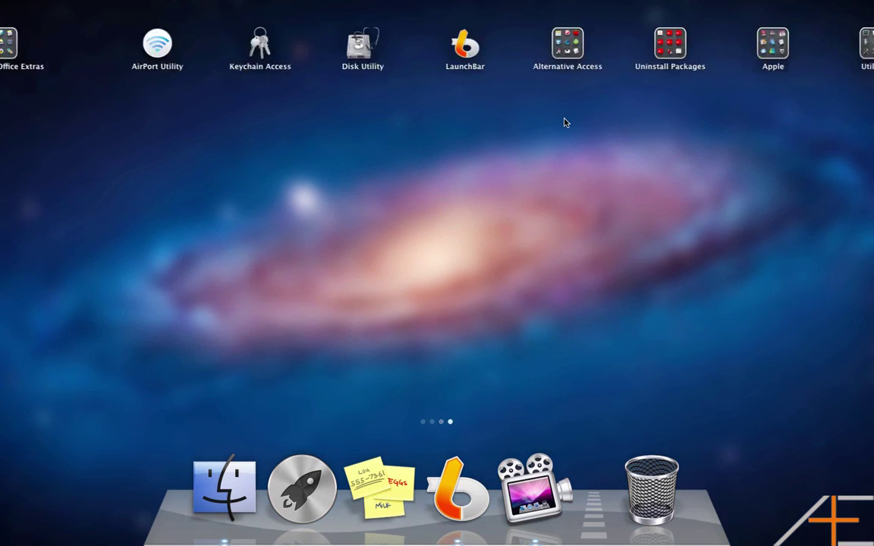
{"action": "scroll", "coordinate": [564, 122], "scroll_direction": "left", "scroll_amount": 10}
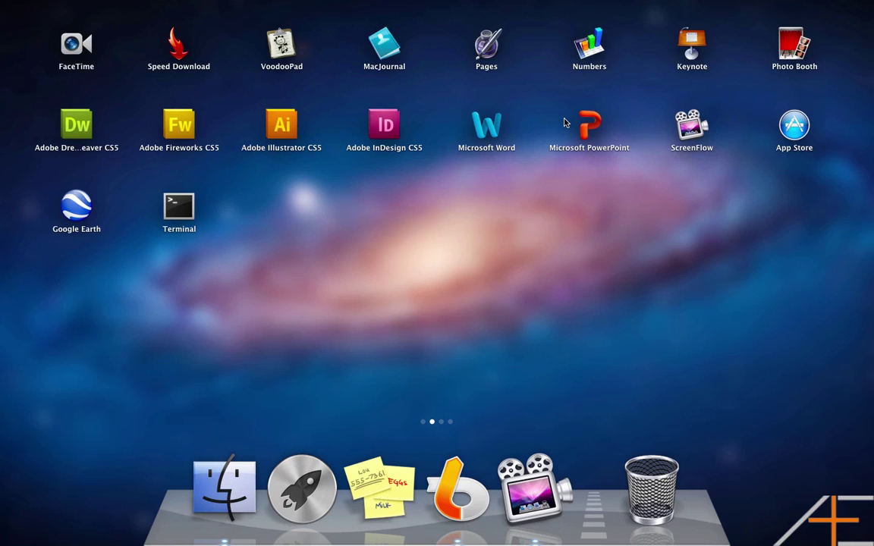
{"action": "scroll", "coordinate": [435, 385], "scroll_direction": "left", "scroll_amount": 5}
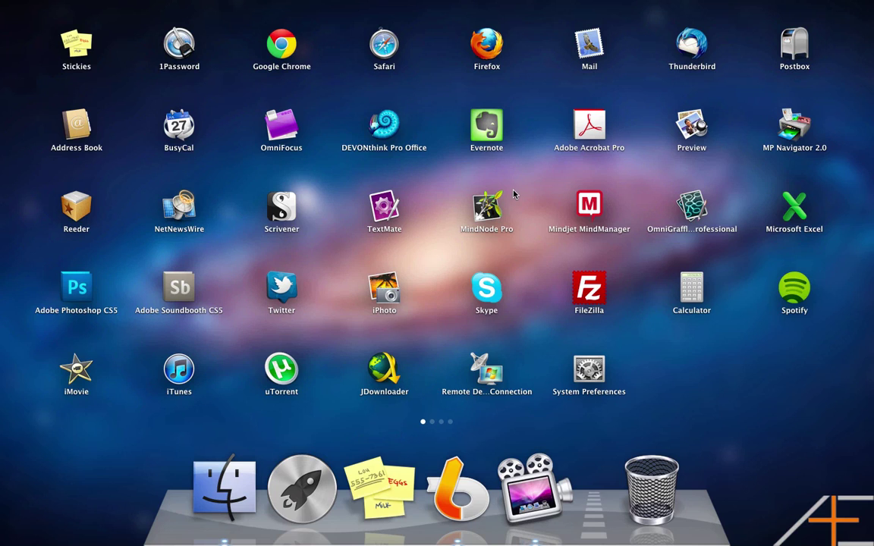
Page through Launchpad to the last page of applications and close it to show the desktop.
{"action": "scroll", "coordinate": [514, 195], "scroll_direction": "right", "scroll_amount": 3}
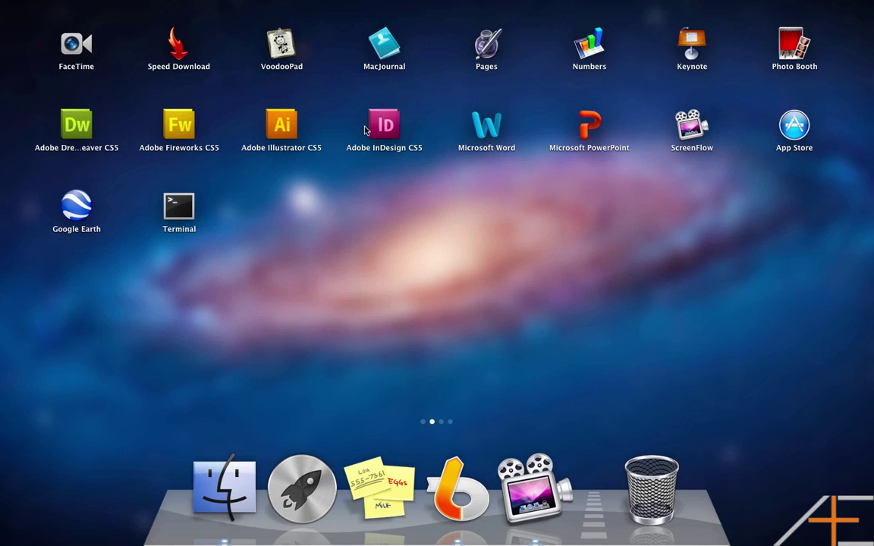
{"action": "scroll", "coordinate": [496, 195], "scroll_direction": "right", "scroll_amount": 3}
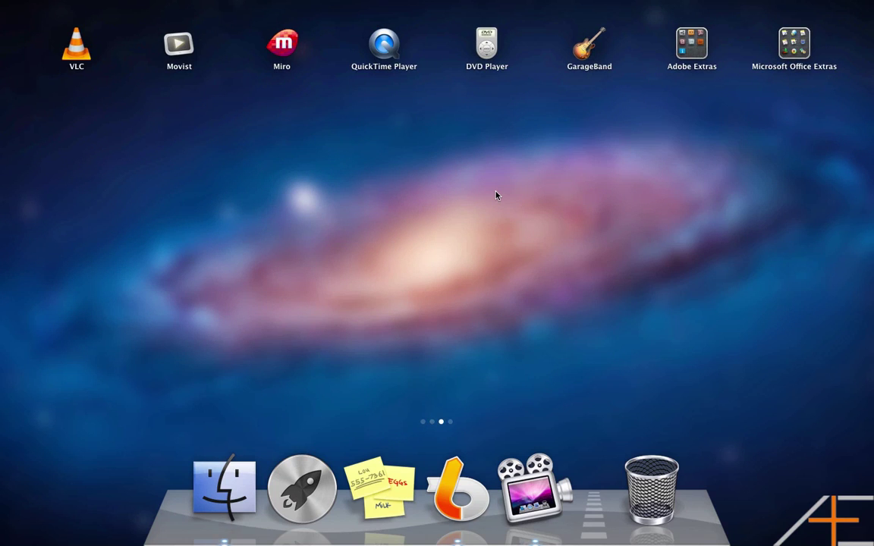
{"action": "scroll", "coordinate": [497, 196], "scroll_direction": "right", "scroll_amount": 3}
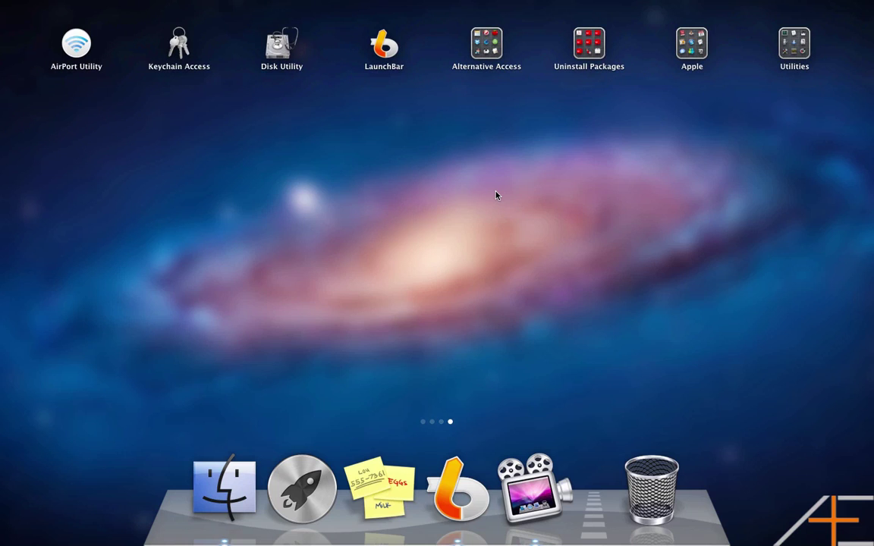
{"action": "left_click", "coordinate": [496, 195]}
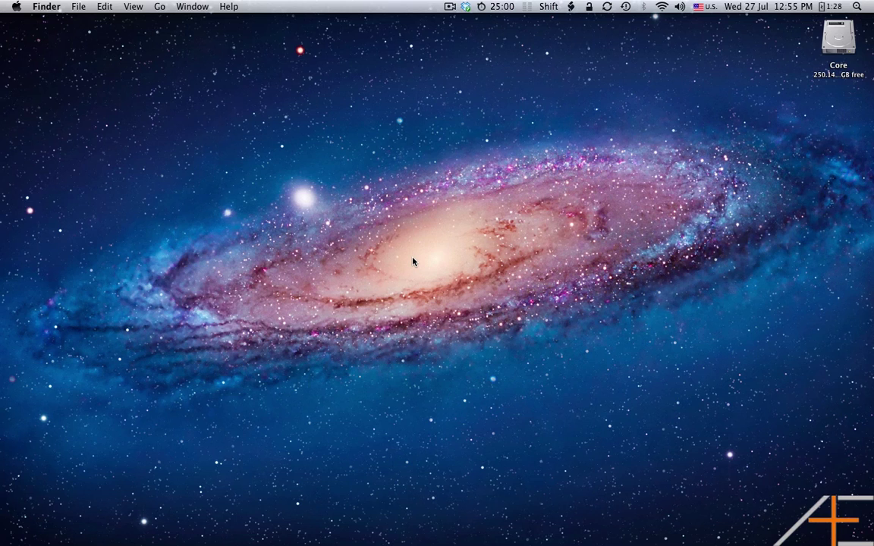
Reveal the hidden Dock and show Launchpad twice, returning to the desktop each time.
{"action": "mouse_move", "coordinate": [371, 541]}
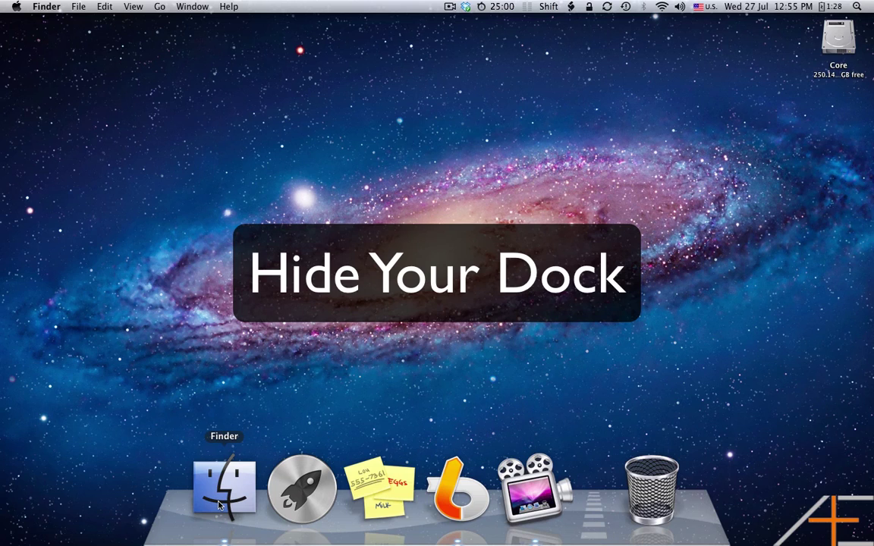
{"action": "key", "text": "F4"}
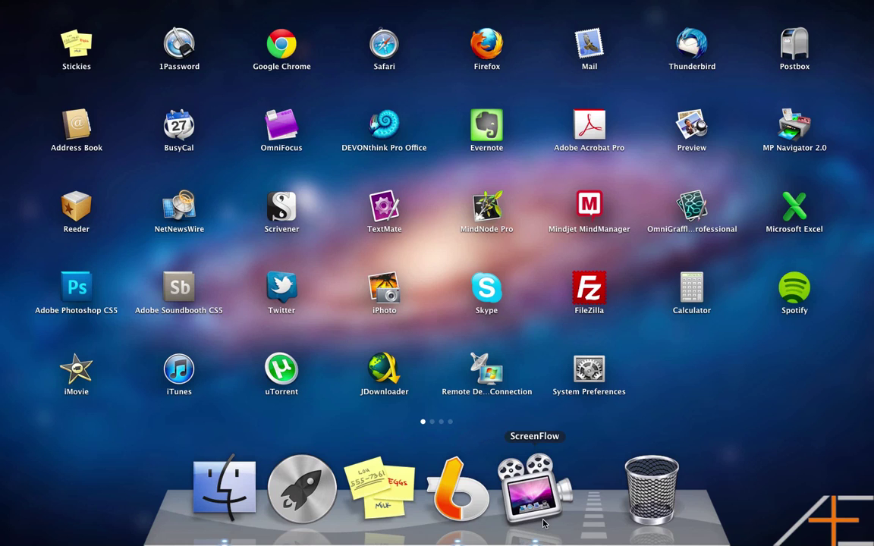
{"action": "left_click", "coordinate": [452, 137]}
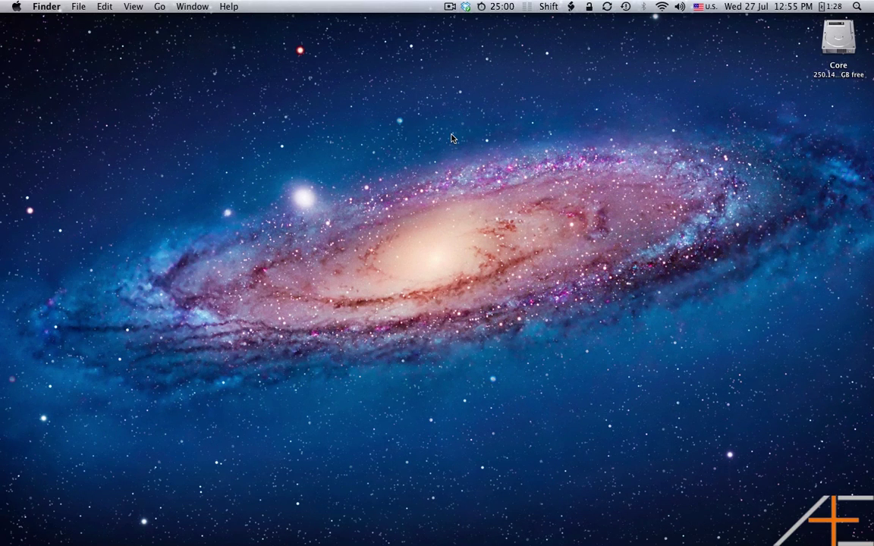
{"action": "key", "text": "F4"}
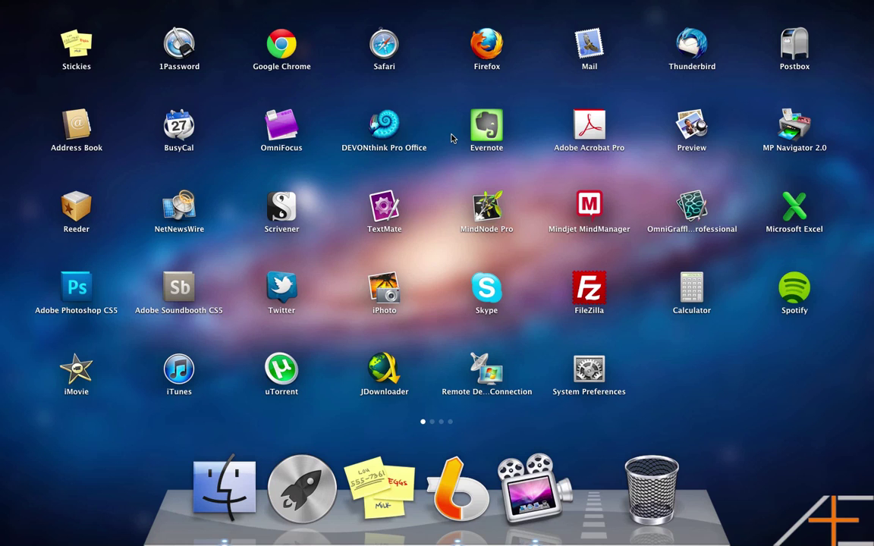
{"action": "left_click", "coordinate": [450, 137]}
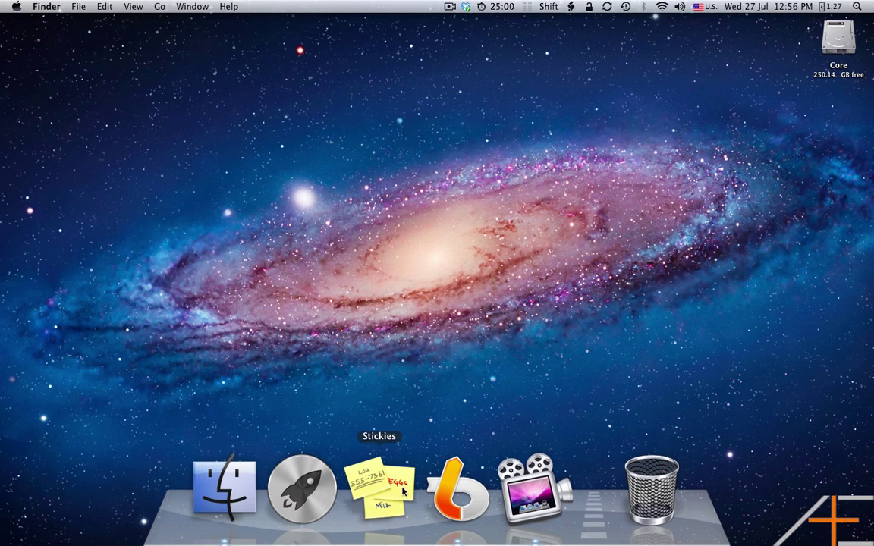
Launch Safari from Launchpad and view its full-screen space in Mission Control.
{"action": "key", "text": "F4"}
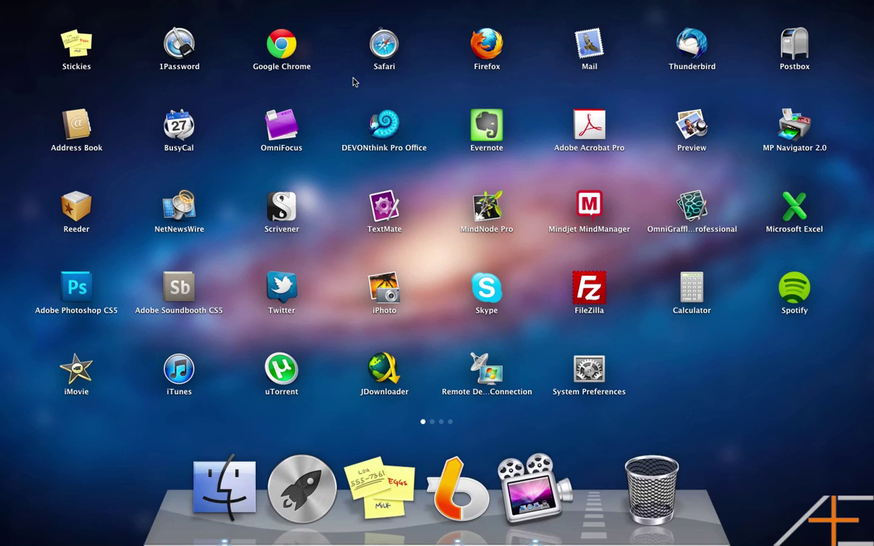
{"action": "left_click", "coordinate": [384, 47]}
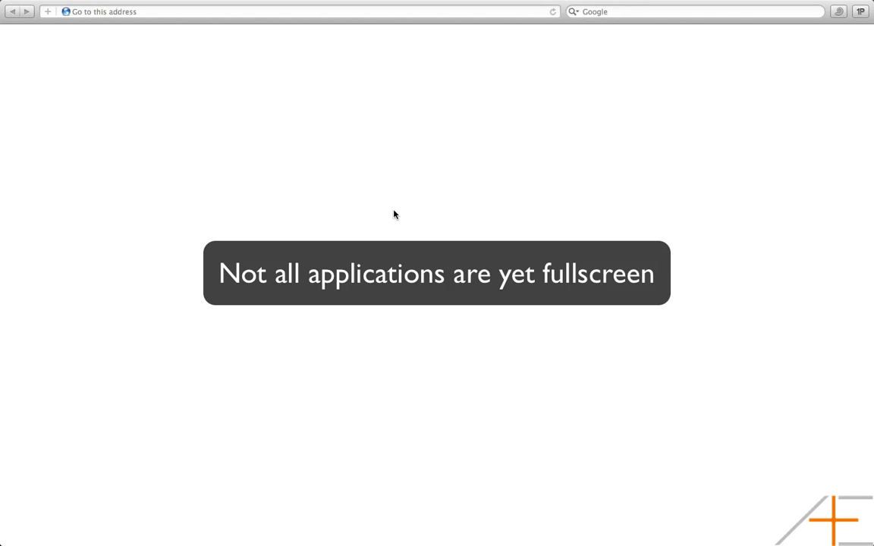
{"action": "key", "text": "ctrl+Up"}
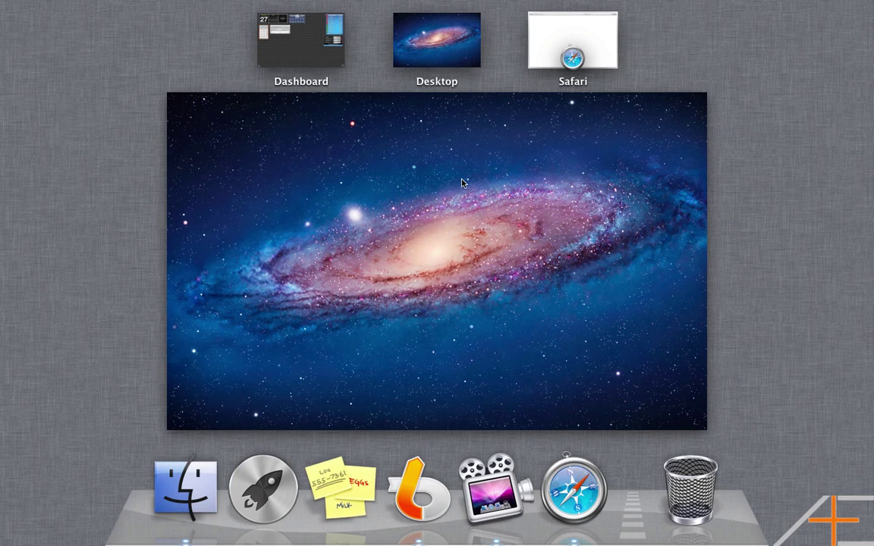
{"action": "key", "text": "ctrl+Up"}
Launch Google Chrome, shrink its window, and move it towards the middle of the desktop.
{"action": "key", "text": "F4"}
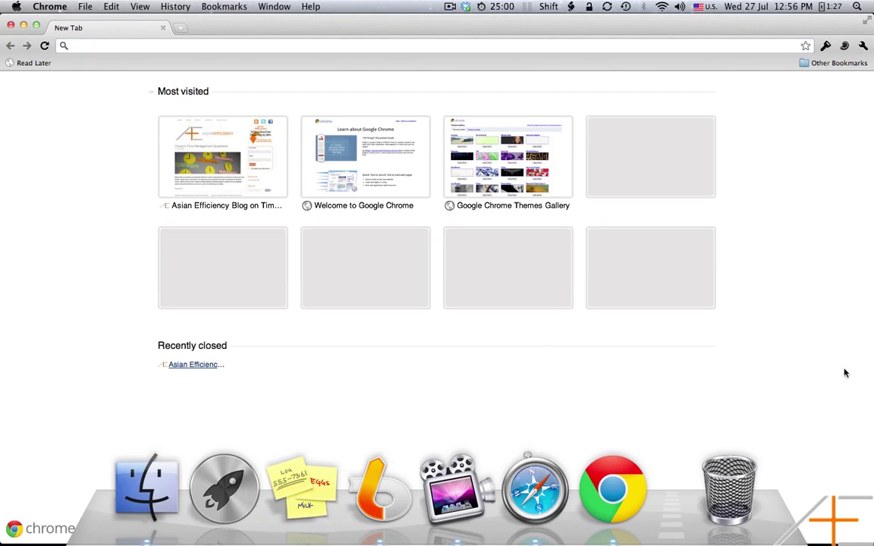
{"action": "left_click", "coordinate": [36, 25]}
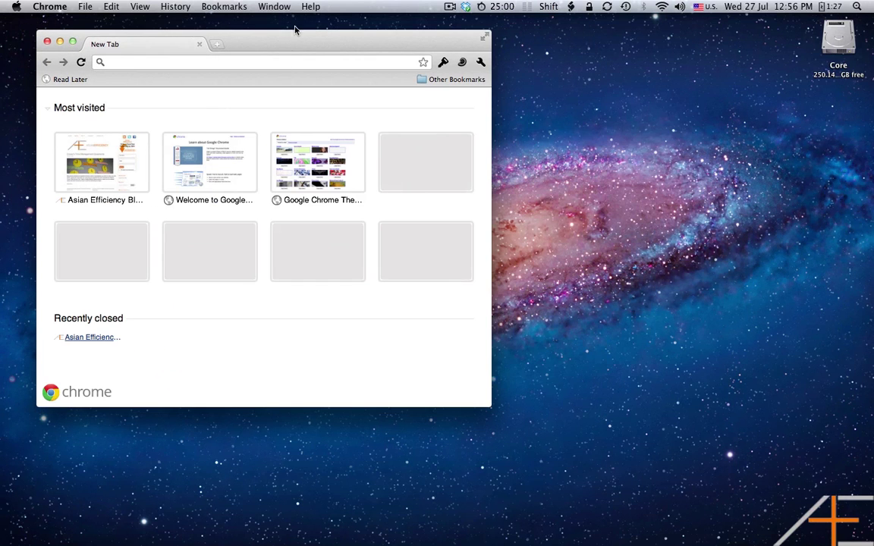
{"action": "left_click_drag", "start_coordinate": [296, 43], "coordinate": [440, 61]}
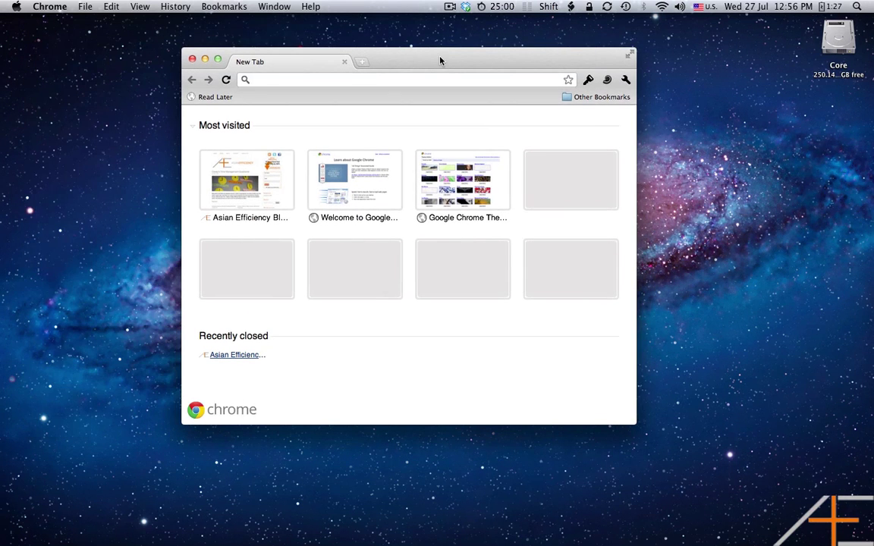
Make Chrome full screen, check where it sits in Mission Control, and leave full screen again.
{"action": "left_click", "coordinate": [629, 55]}
{"action": "key", "text": "ctrl+Up"}
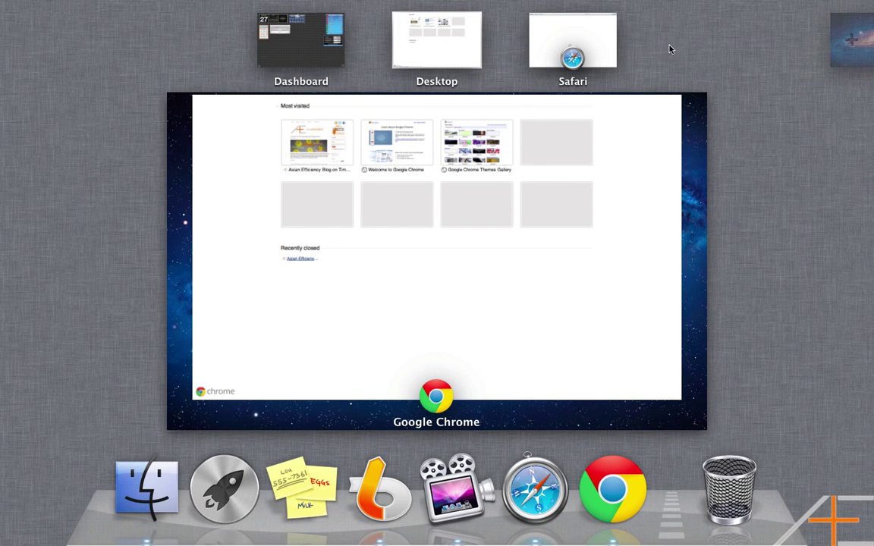
{"action": "left_click", "coordinate": [451, 257]}
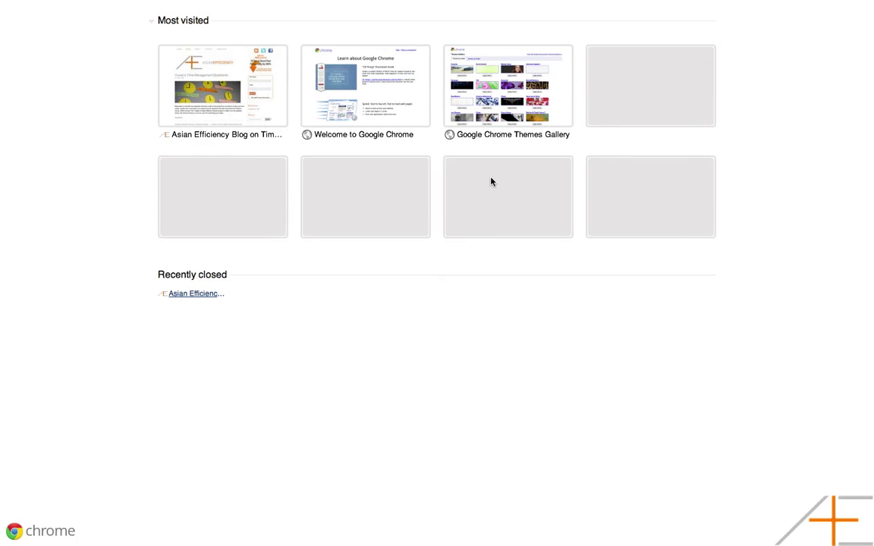
{"action": "key", "text": "ctrl+super+f"}
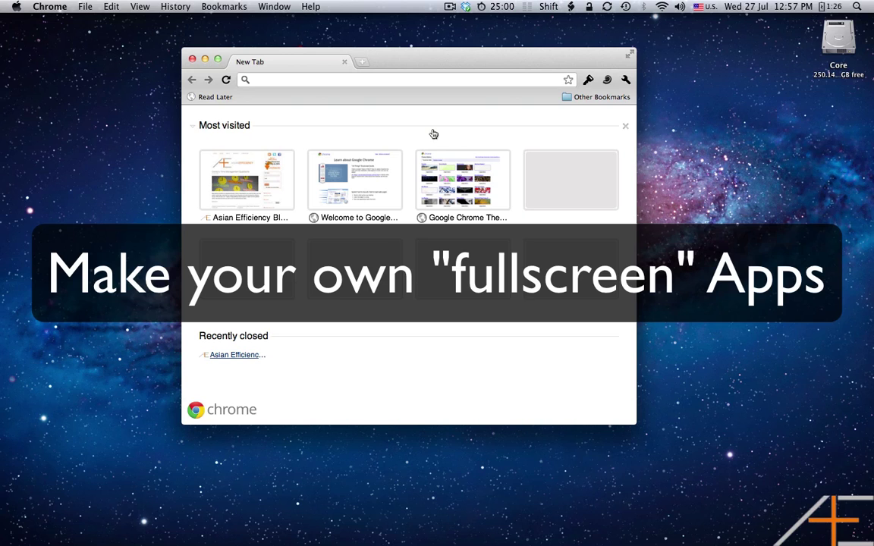
Enlarge the Chrome window and maximize it with the Shift window manager.
{"action": "left_click", "coordinate": [218, 59]}
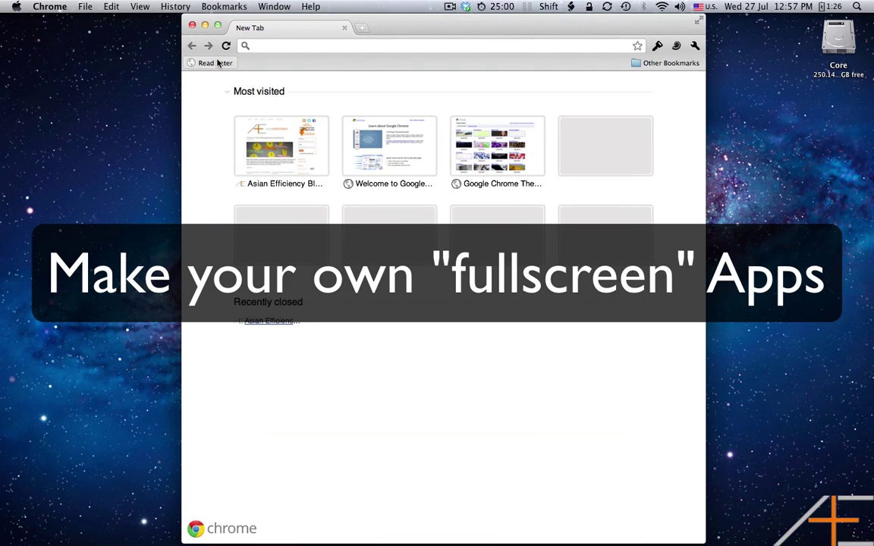
{"action": "left_click", "coordinate": [546, 7]}
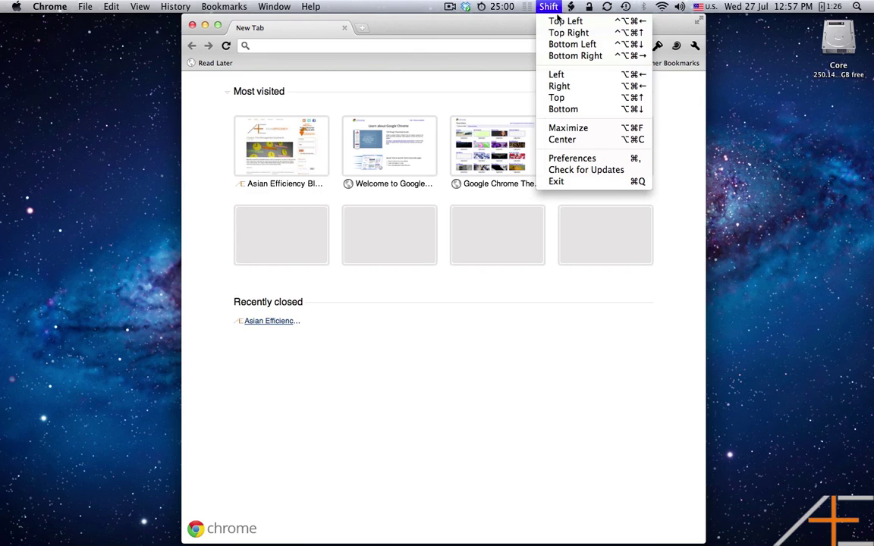
{"action": "left_click", "coordinate": [577, 128]}
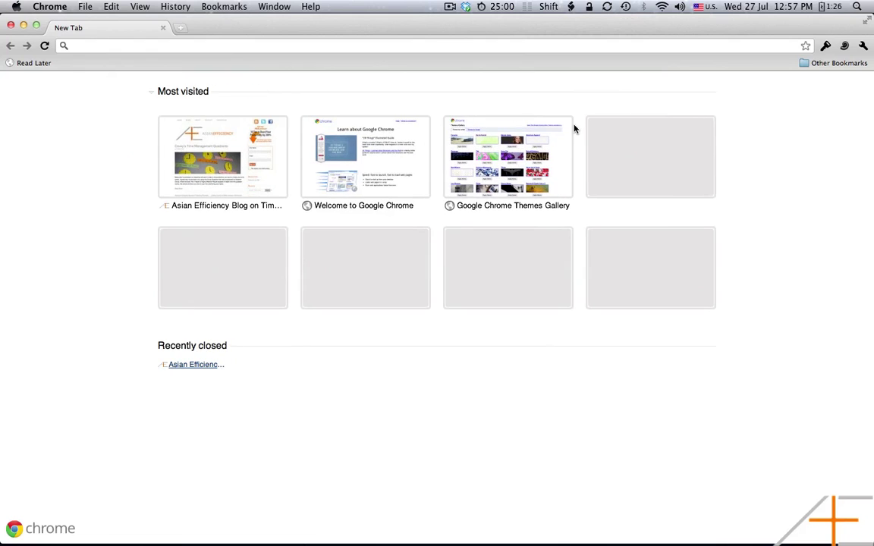
Move the Chrome window to a new desktop space in Mission Control and switch to that space.
{"action": "key", "text": "ctrl+Up"}
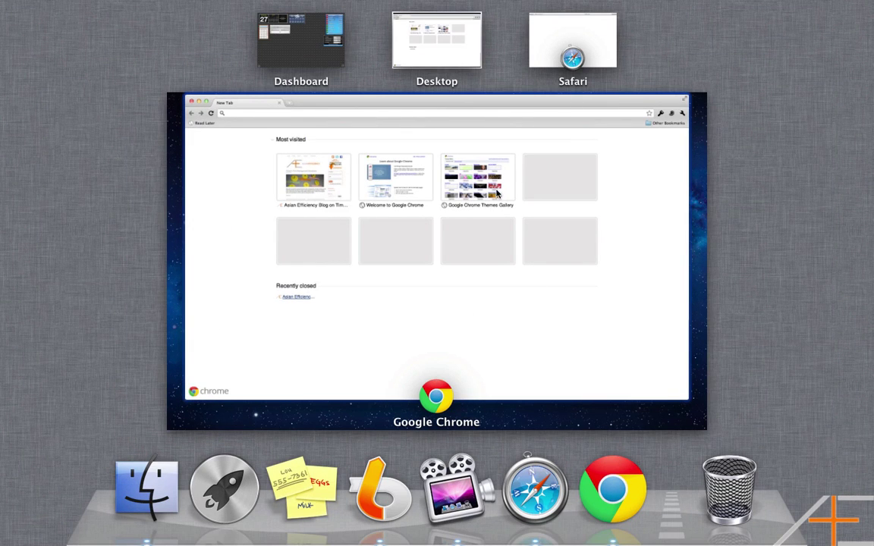
{"action": "left_click_drag", "start_coordinate": [497, 190], "coordinate": [831, 50]}
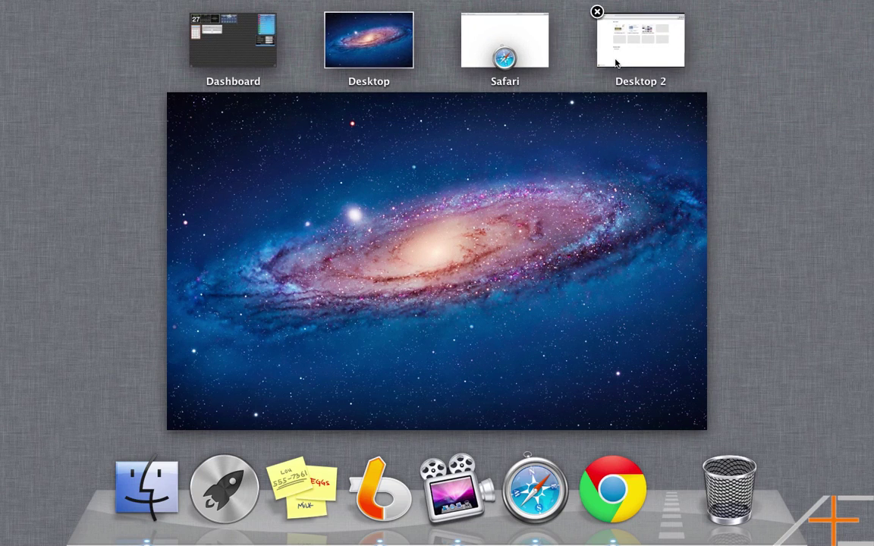
{"action": "left_click", "coordinate": [626, 58]}
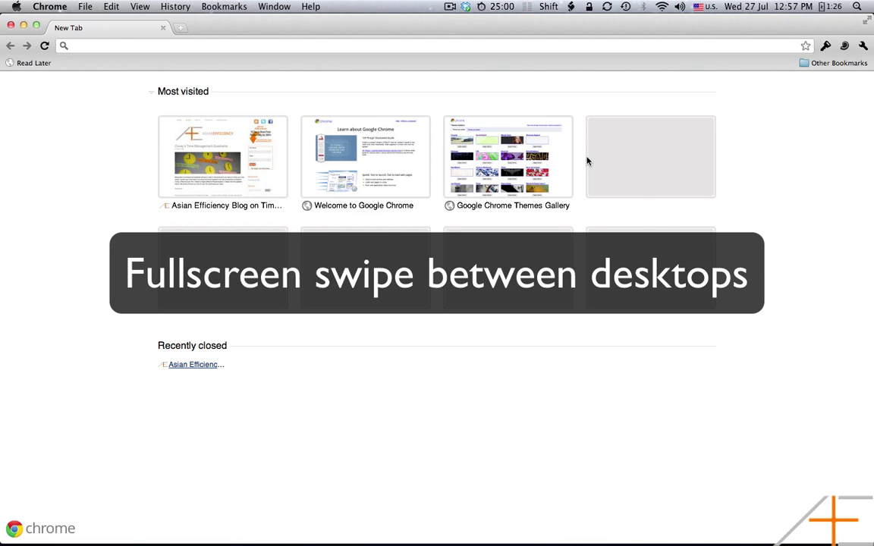
{"action": "scroll", "coordinate": [587, 161], "scroll_direction": "left", "scroll_amount": 10}
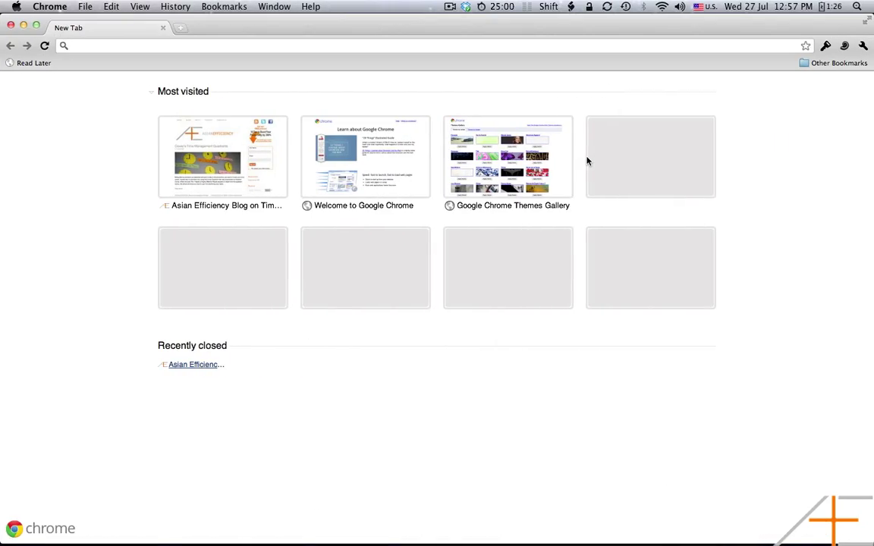
{"action": "key", "text": "super+shift+f"}
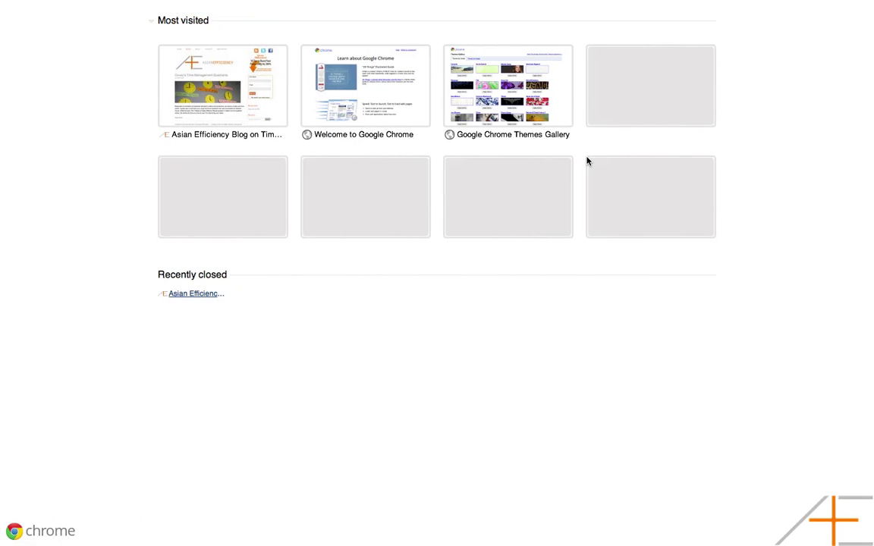
Swipe back to Desktop 1, open a Finder window, view the Documents folder, and show the Core drive.
{"action": "scroll", "coordinate": [587, 161], "scroll_direction": "left", "scroll_amount": 10}
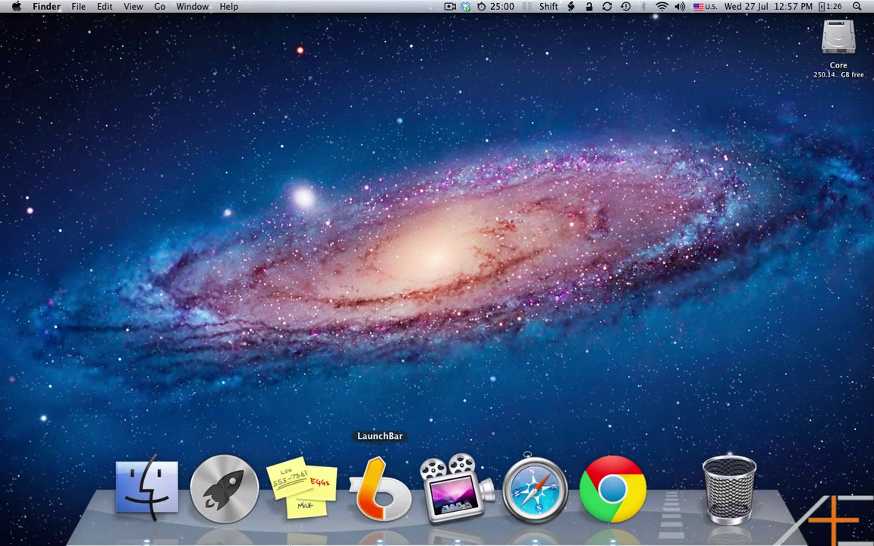
{"action": "left_click", "coordinate": [147, 490]}
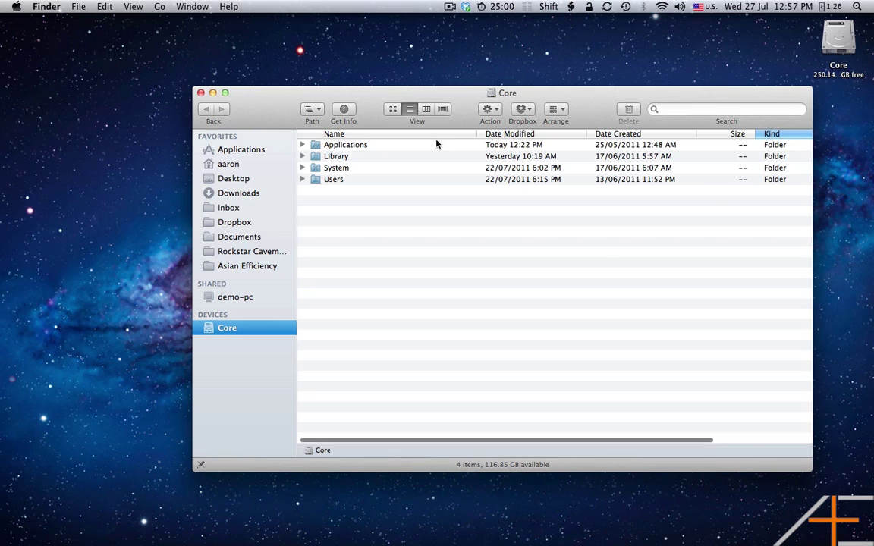
{"action": "key", "text": "super+shift+o"}
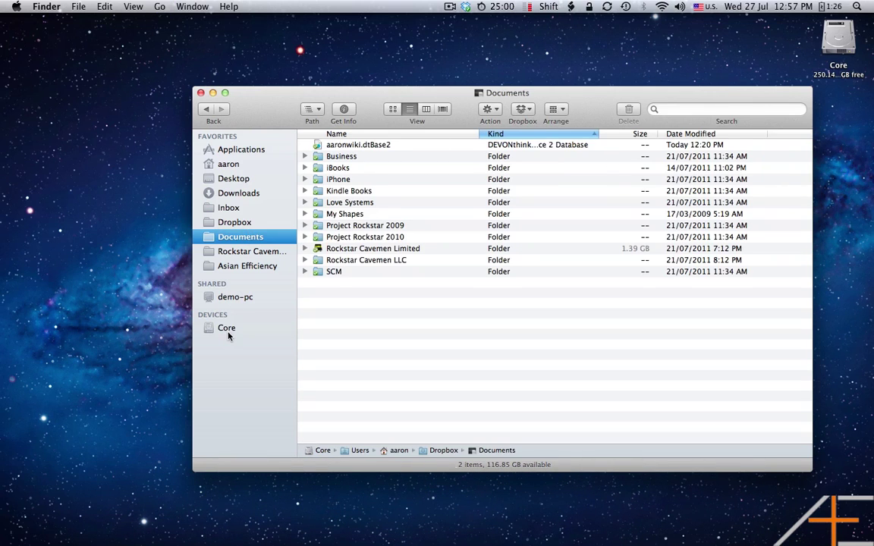
{"action": "left_click", "coordinate": [227, 329]}
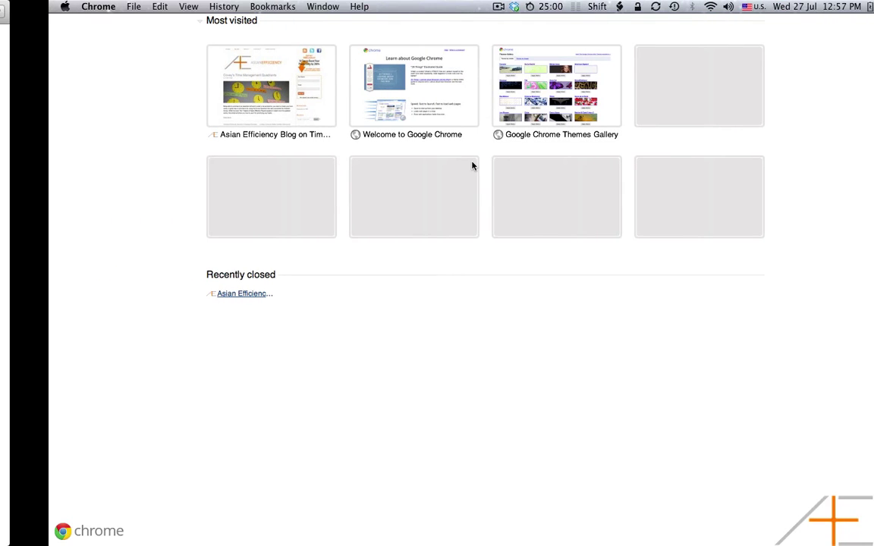
{"action": "key", "text": "ctrl+Left"}
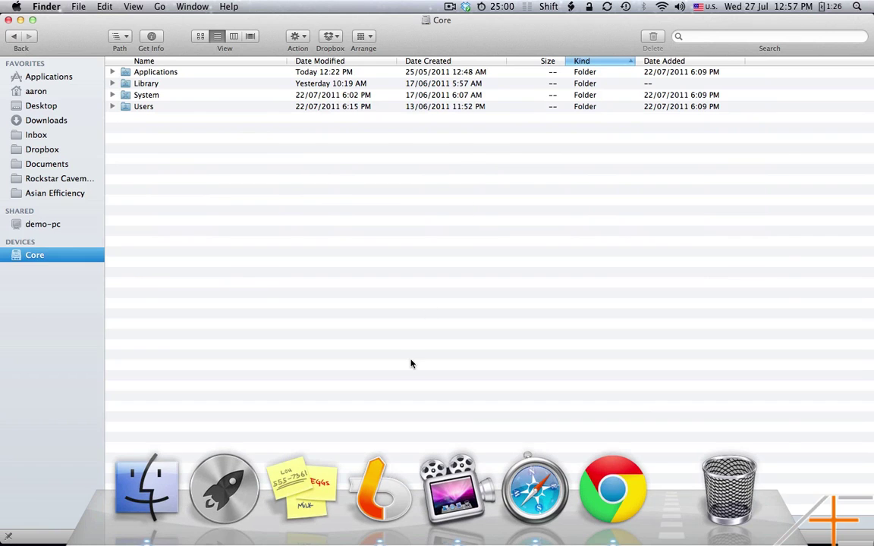
{"action": "key", "text": "ctrl+Up"}
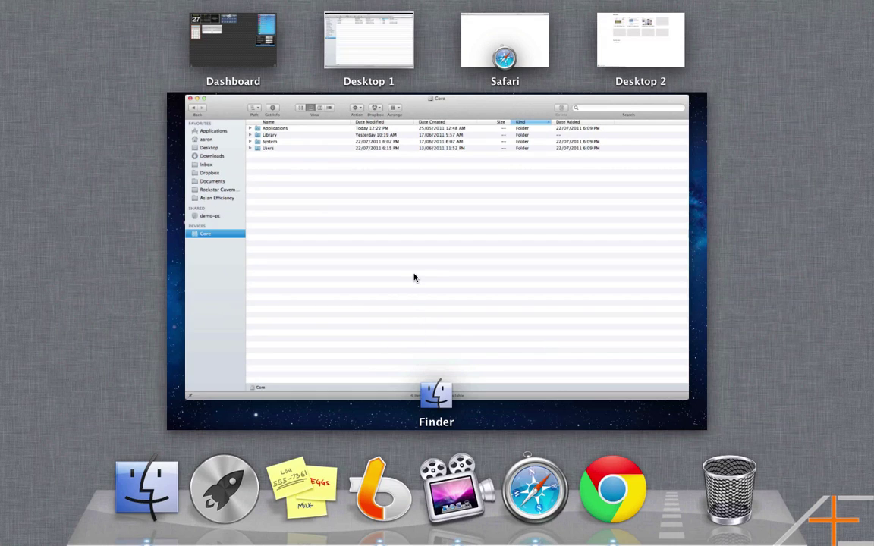
{"action": "left_click", "coordinate": [414, 278]}
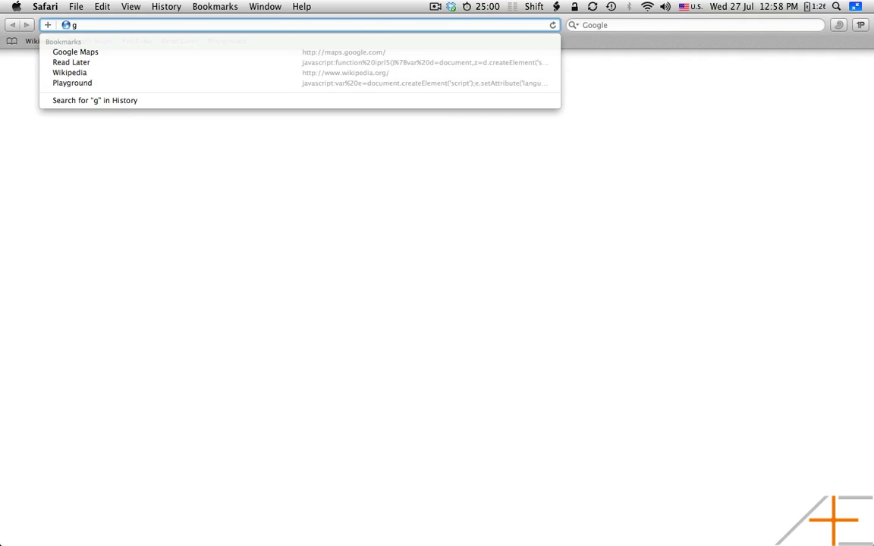
Load google.com in the full-screen Safari window.
{"action": "type", "text": "oogle.com"}
{"action": "key", "text": "Return"}
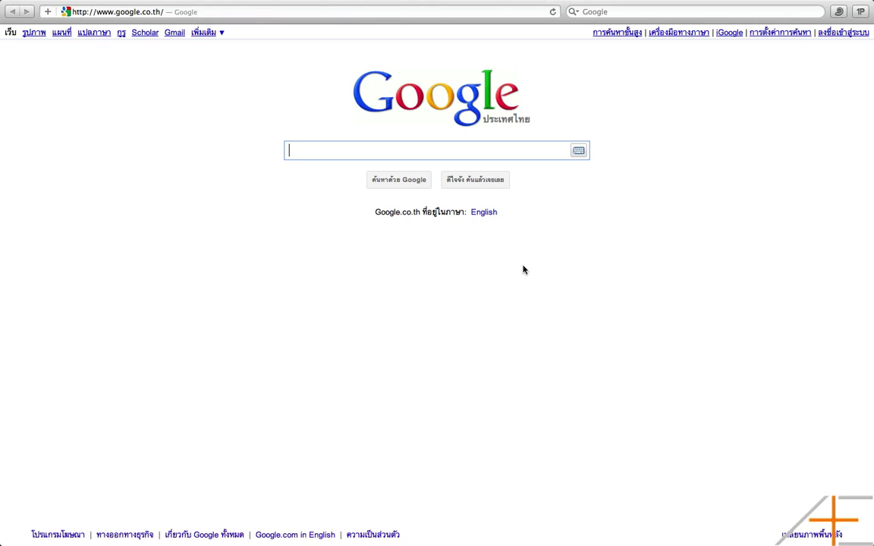
View Launchpad from Safari, swipe to Desktop 1, and launch Spotify there.
{"action": "key", "text": "F4"}
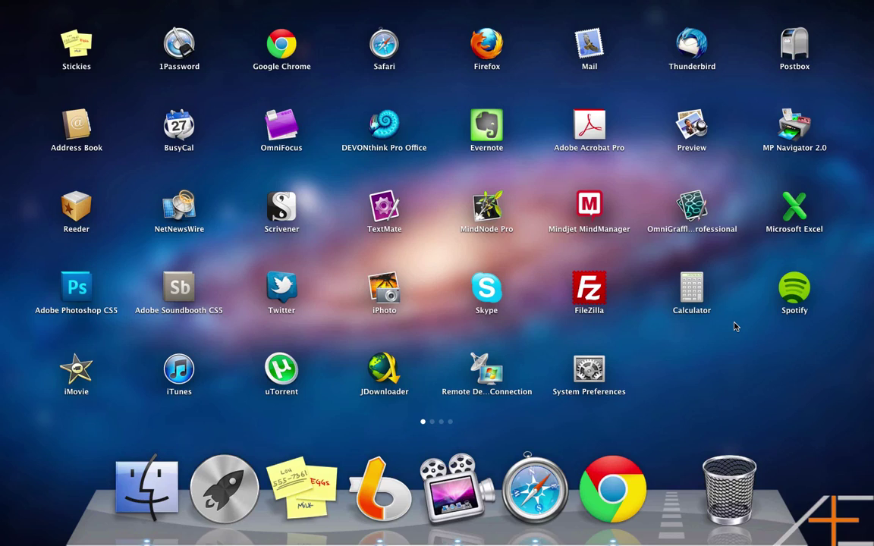
{"action": "key", "text": "F4"}
{"action": "key", "text": "F4"}
{"action": "key", "text": "F4"}
{"action": "key", "text": "ctrl+Left"}
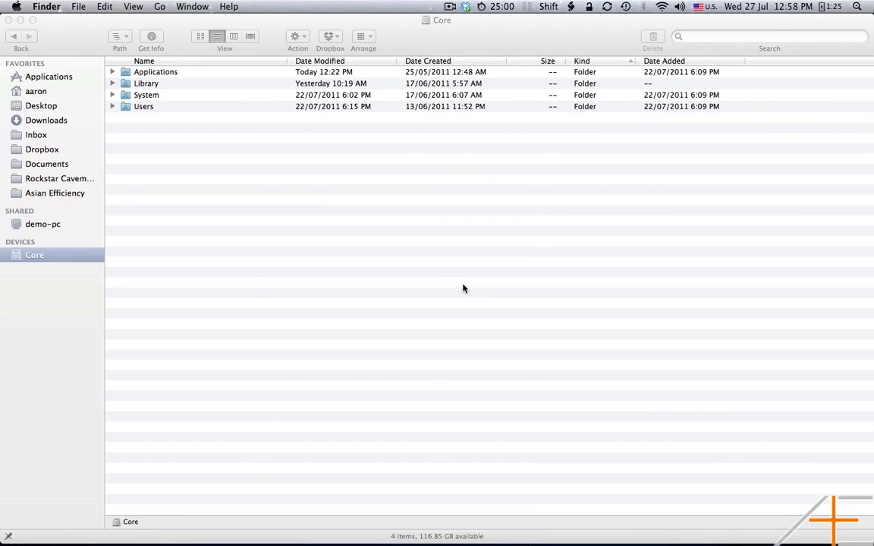
{"action": "key", "text": "ctrl+Left"}
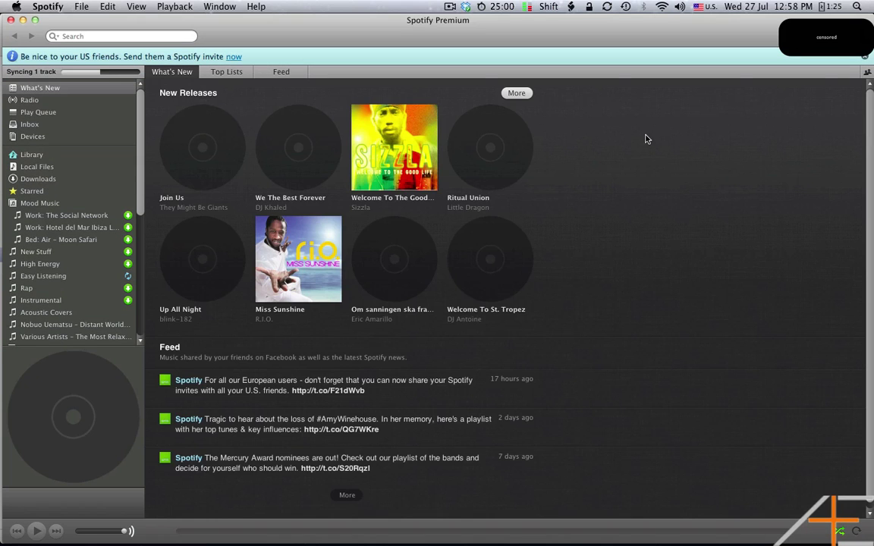
Move the Spotify window into a new desktop space in Mission Control and switch to that space.
{"action": "key", "text": "ctrl+Up"}
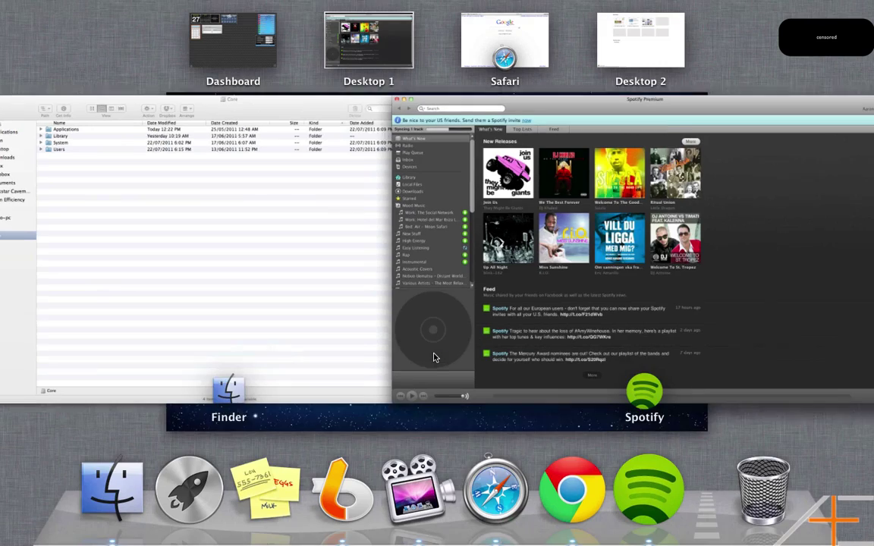
{"action": "left_click_drag", "start_coordinate": [646, 175], "coordinate": [819, 39]}
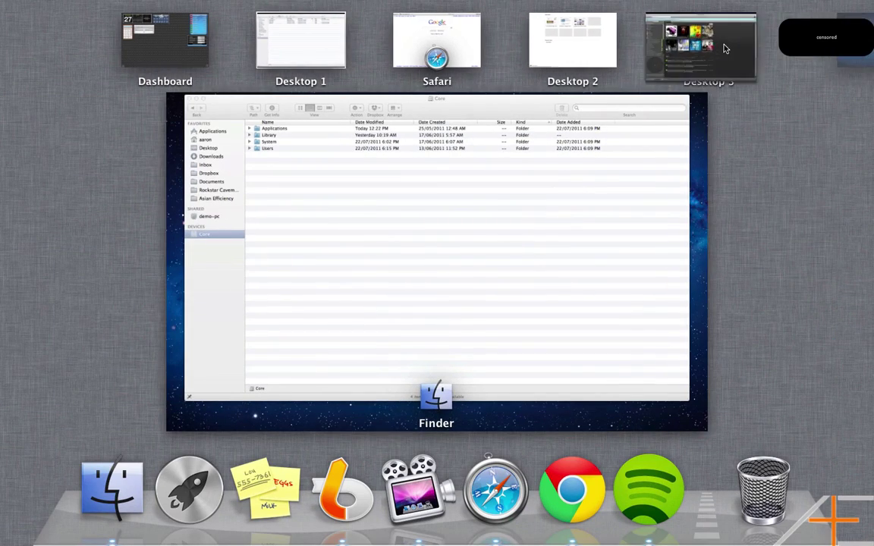
{"action": "left_click", "coordinate": [724, 49]}
Swipe back and forth between the Spotify, Chrome and Safari spaces, ending on Desktop 1 with the Finder window.
{"action": "key", "text": "ctrl+Left"}
{"action": "key", "text": "ctrl+Right"}
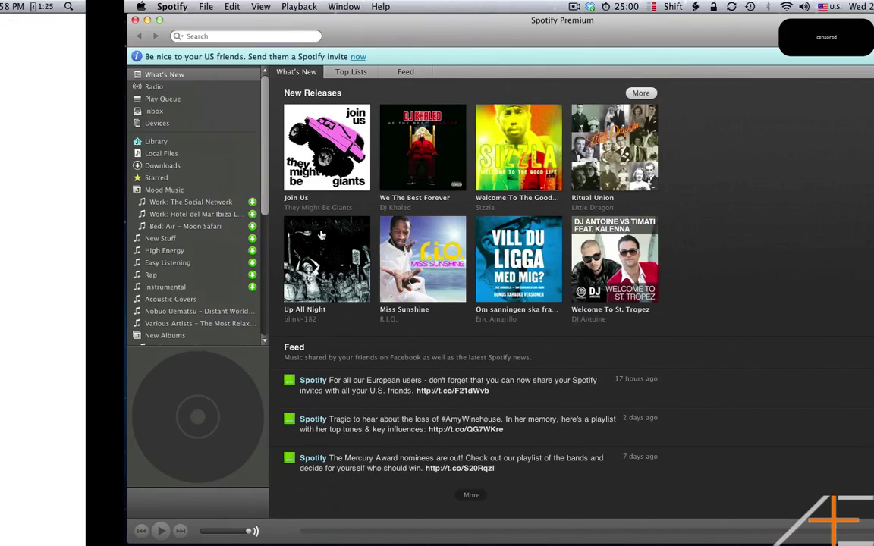
{"action": "key", "text": "ctrl+Left"}
{"action": "key", "text": "ctrl+Left"}
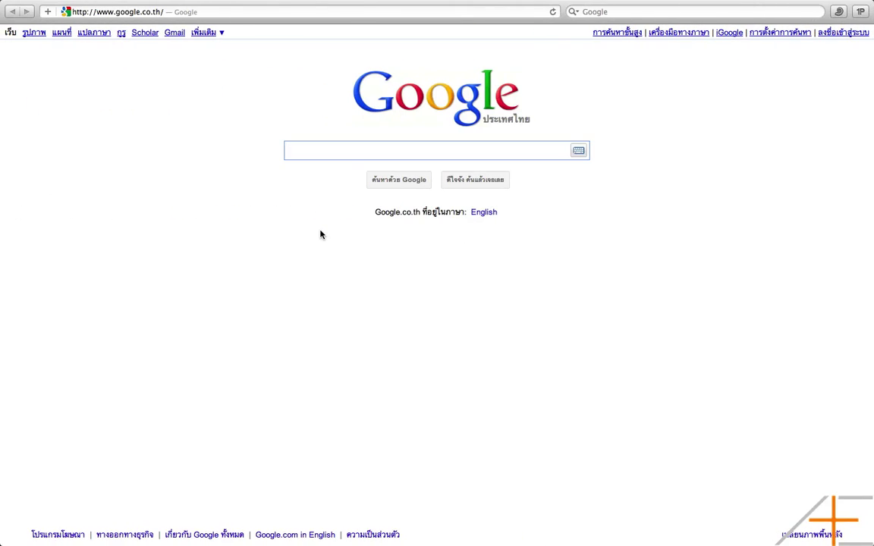
{"action": "key", "text": "ctrl+Left"}
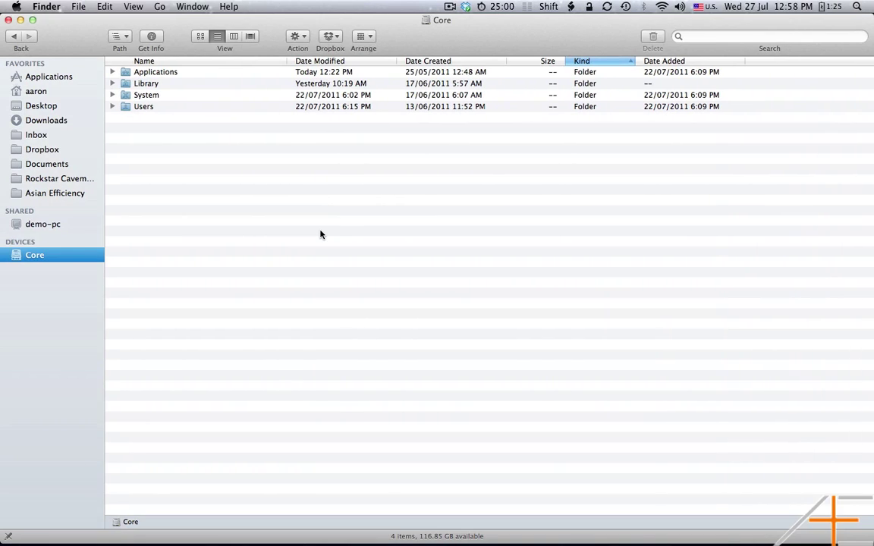
Assign Spotify to This Desktop through its Dock options while on Desktop 1.
{"action": "mouse_move", "coordinate": [408, 531]}
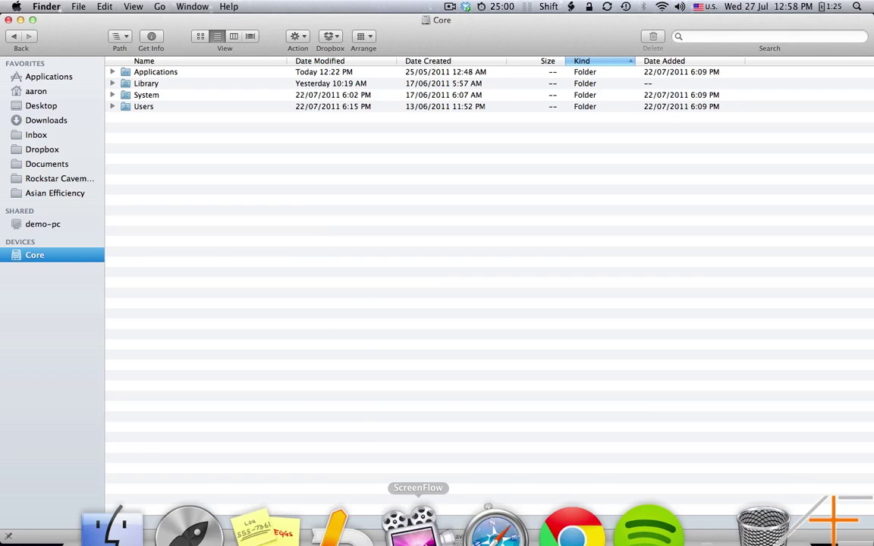
{"action": "right_click", "coordinate": [646, 478]}
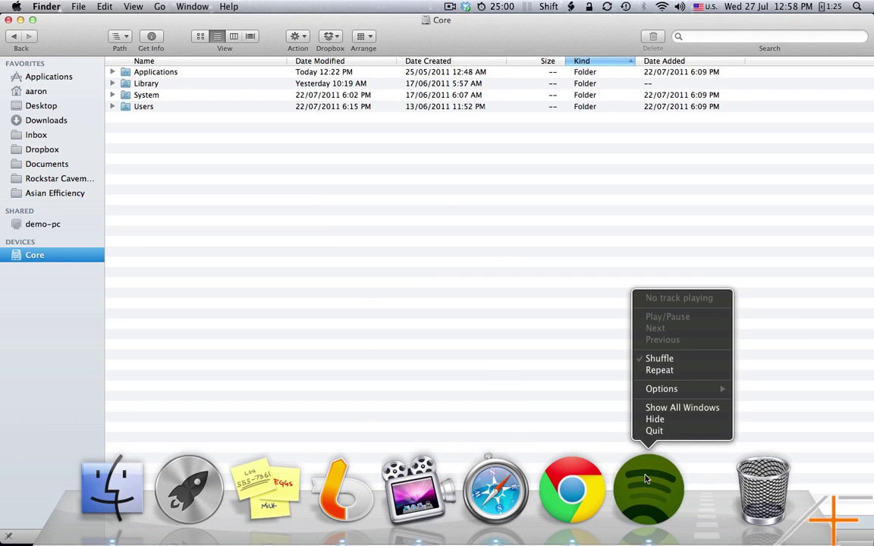
{"action": "mouse_move", "coordinate": [687, 389]}
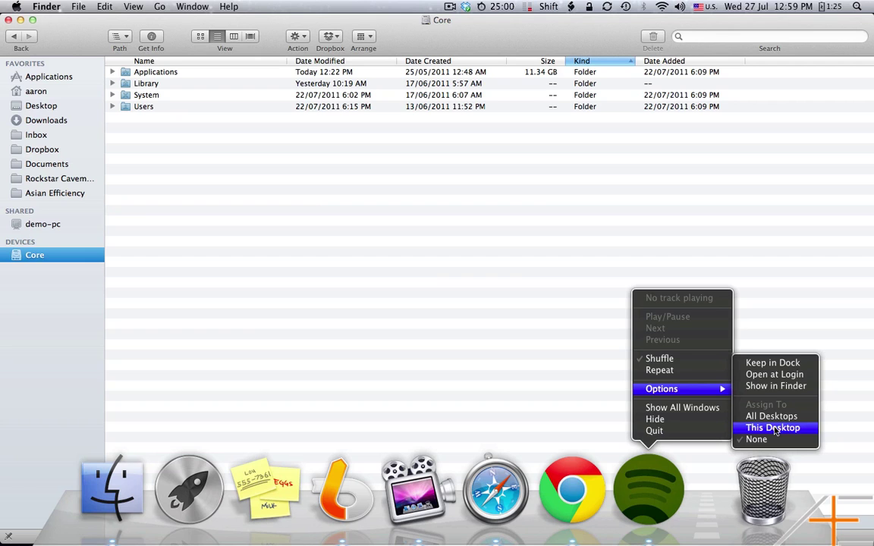
{"action": "left_click", "coordinate": [773, 428]}
Delete Desktop 3 in Mission Control, and move the Spotify window into a new desktop space again.
{"action": "key", "text": "ctrl+Up"}
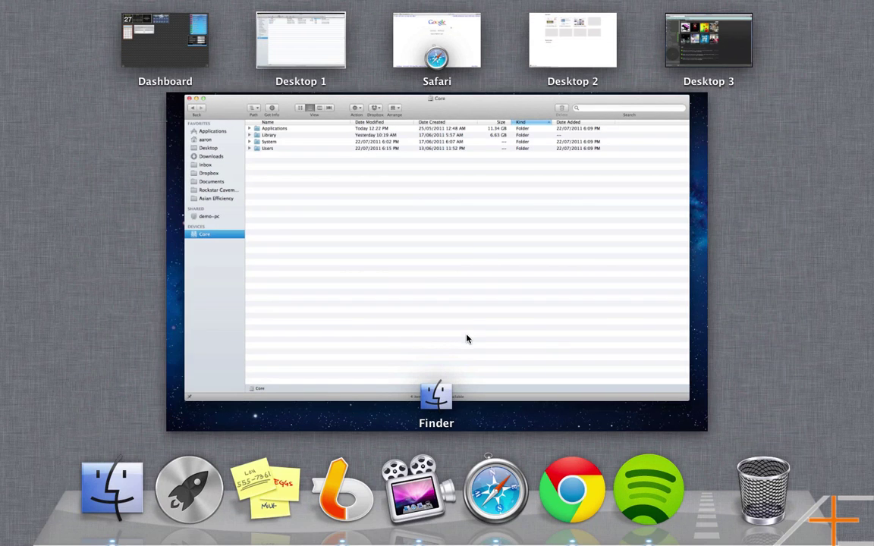
{"action": "mouse_move", "coordinate": [687, 34]}
{"action": "left_click", "coordinate": [665, 11]}
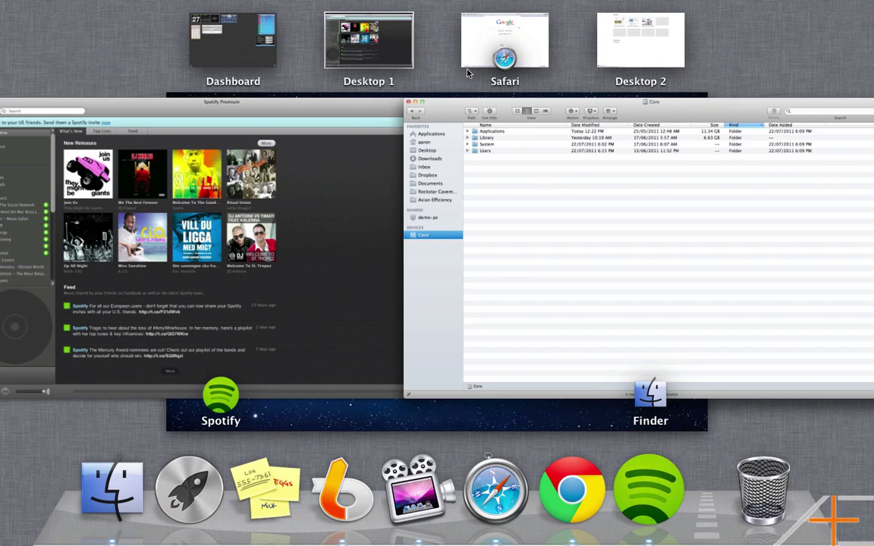
{"action": "mouse_move", "coordinate": [636, 52]}
{"action": "left_click_drag", "start_coordinate": [275, 308], "coordinate": [766, 129]}
{"action": "left_click", "coordinate": [323, 199]}
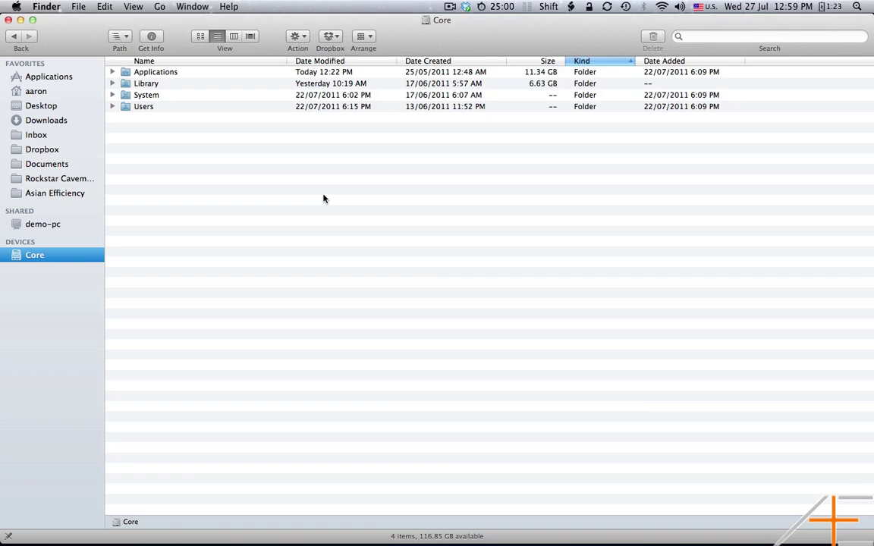
Open and close Launchpad, check the desktop spaces in Mission Control, and return to the Finder window.
{"action": "key", "text": "F4"}
{"action": "key", "text": "Escape"}
{"action": "key", "text": "ctrl+Up"}
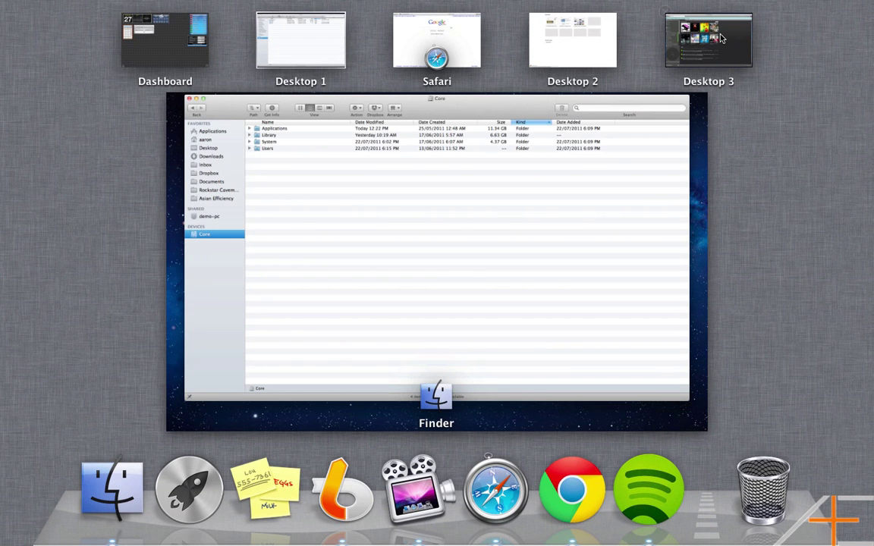
{"action": "left_click", "coordinate": [439, 248]}
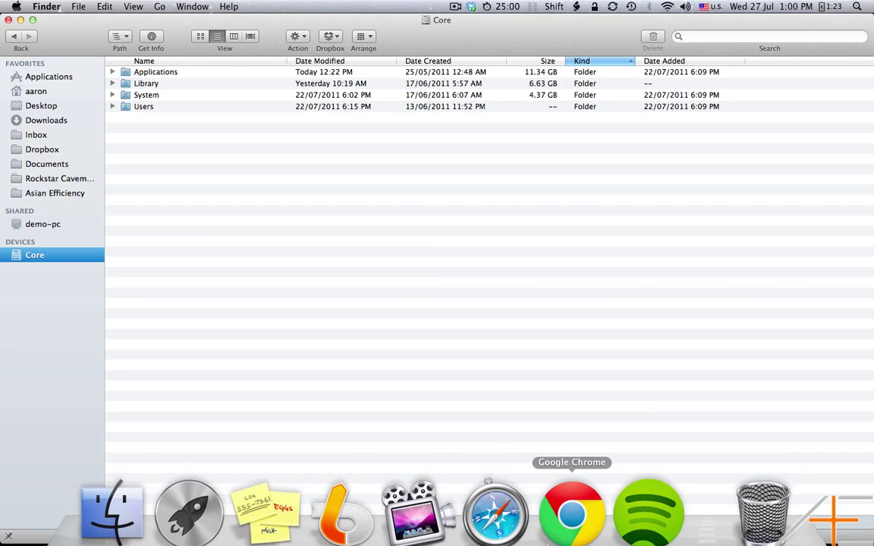
Launch System Preferences from Launchpad and open the MX Revolution Cordless Mouse configuration in Logitech Control Center.
{"action": "key", "text": "F4"}
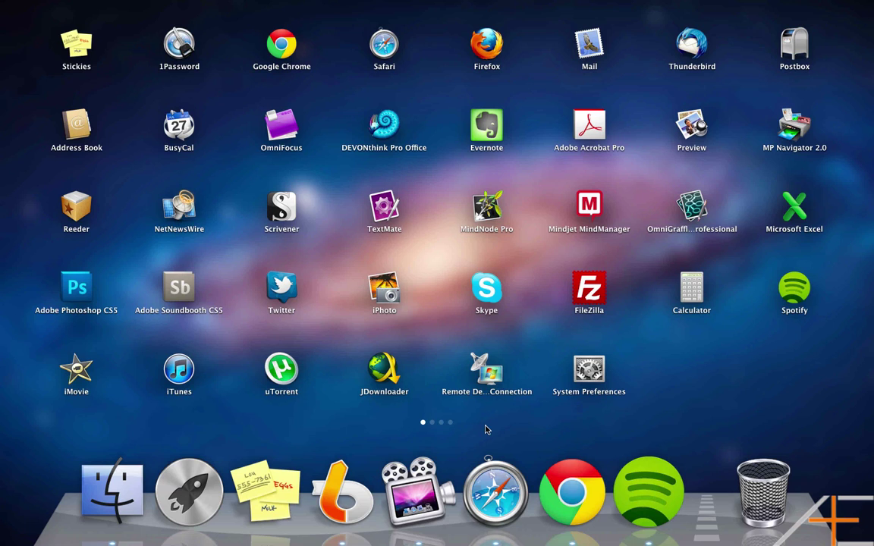
{"action": "left_click", "coordinate": [584, 376]}
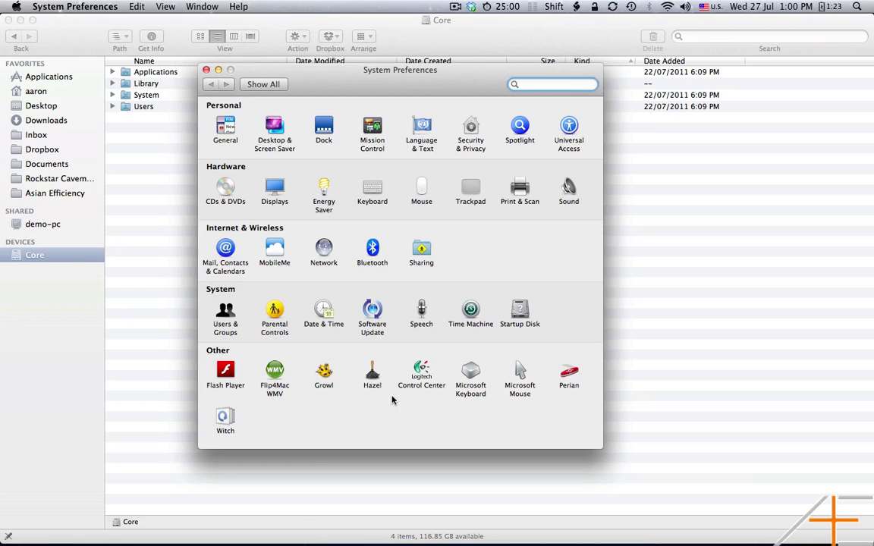
{"action": "left_click", "coordinate": [421, 376]}
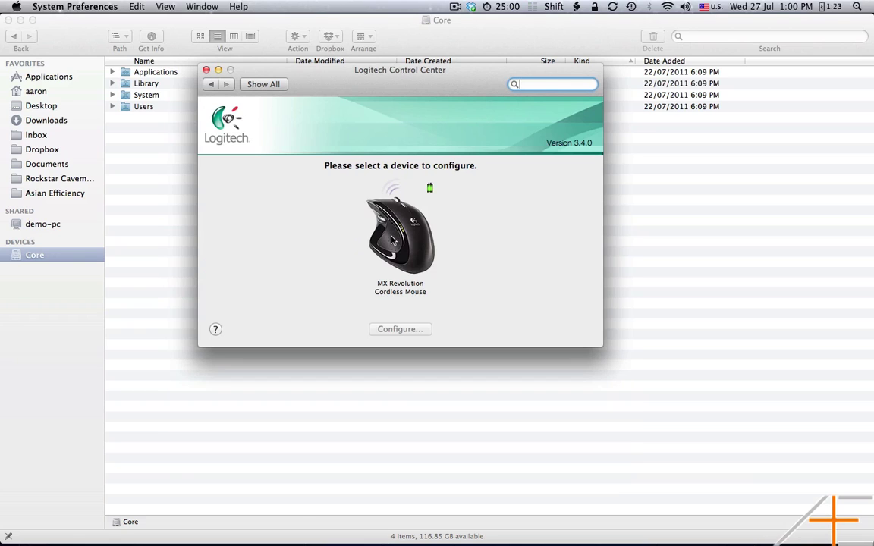
{"action": "left_click", "coordinate": [392, 240]}
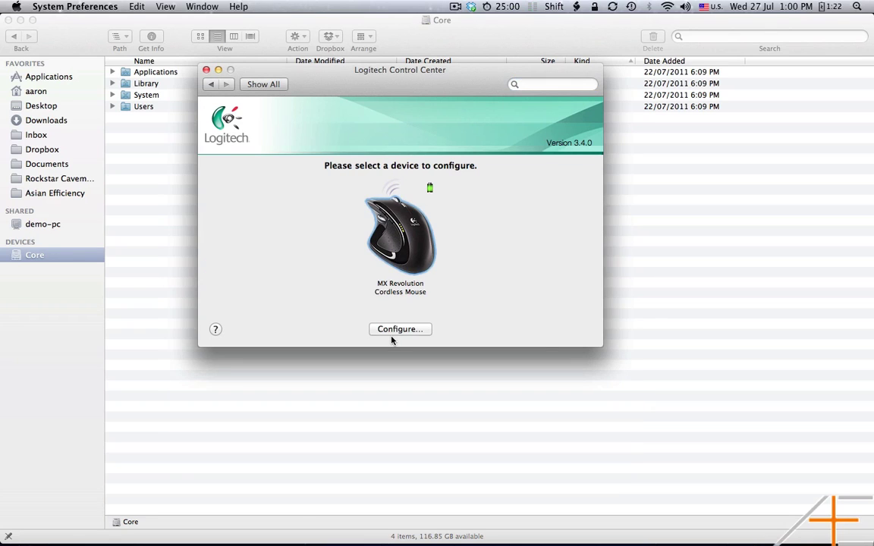
{"action": "left_click", "coordinate": [391, 332]}
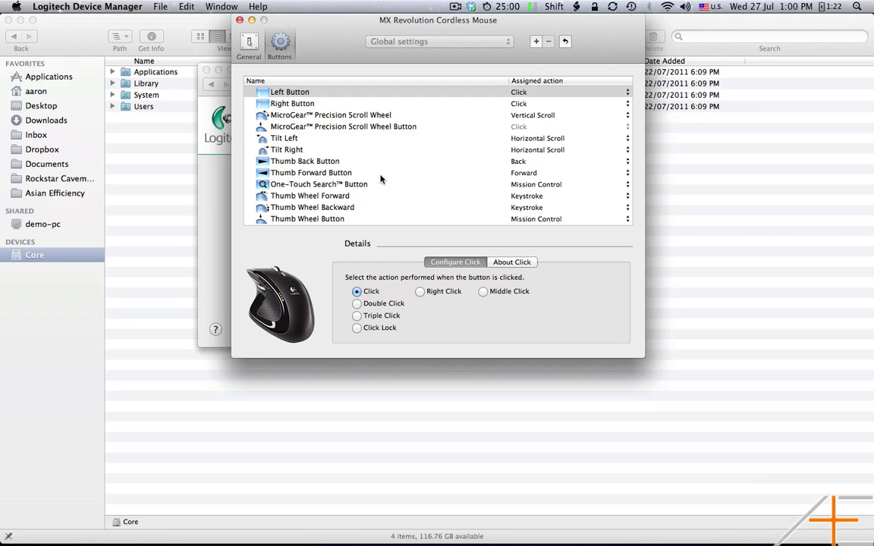
Examine the actions assigned to the mouse's Thumb Back Button and Thumb Forward Button.
{"action": "left_click", "coordinate": [343, 162]}
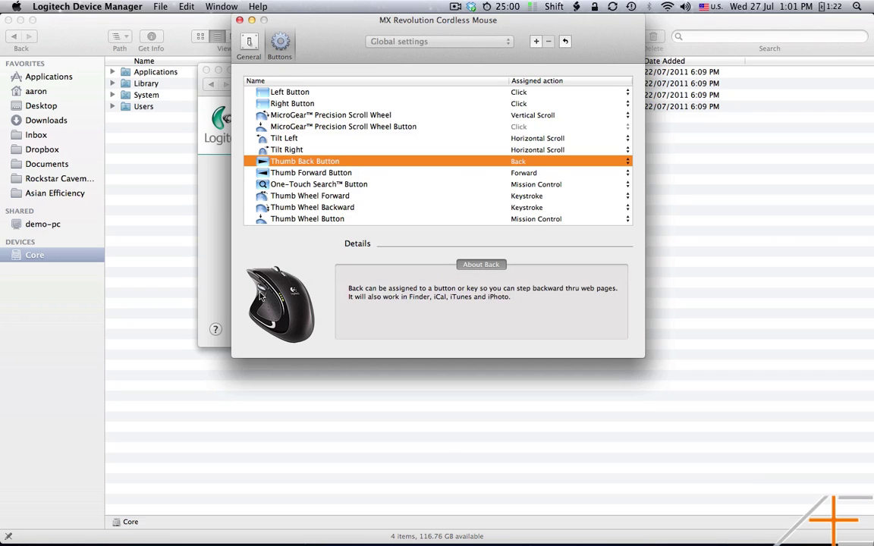
{"action": "left_click", "coordinate": [393, 175]}
{"action": "left_click", "coordinate": [390, 164]}
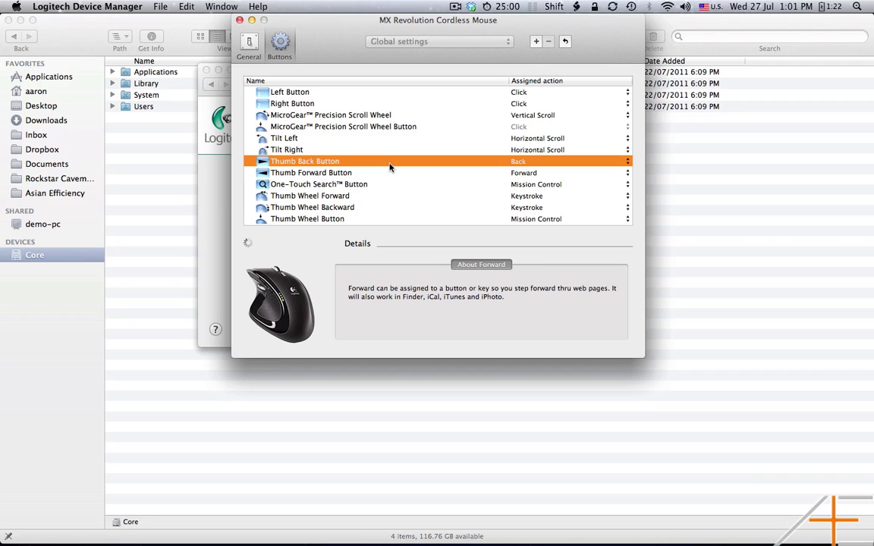
{"action": "left_click", "coordinate": [388, 176]}
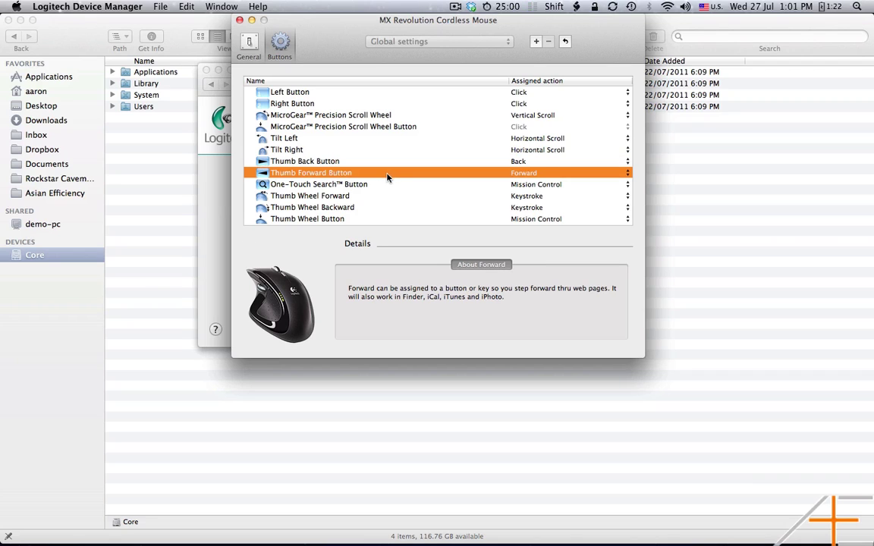
Examine the One-Touch Search Button's assigned action, and demonstrate it by opening and closing Launchpad.
{"action": "left_click", "coordinate": [368, 186]}
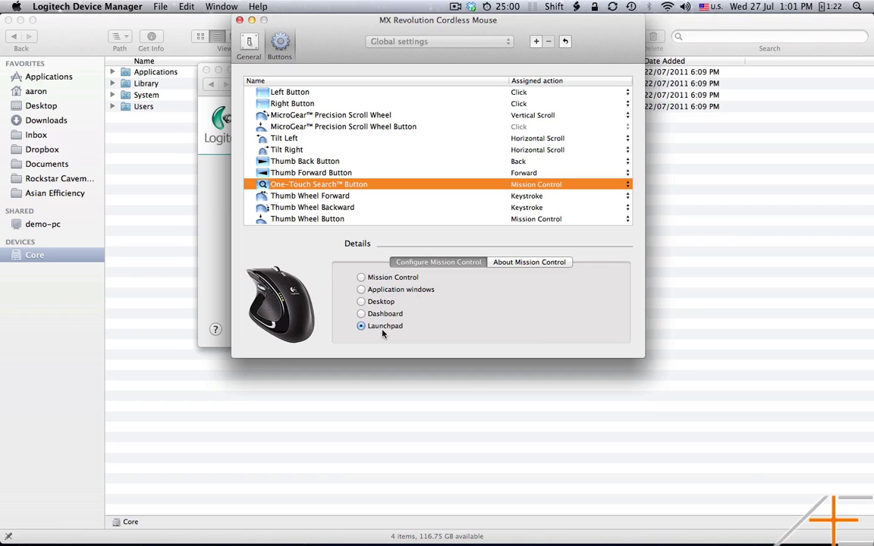
{"action": "key", "text": "F4"}
{"action": "key", "text": "Escape"}
Examine the Thumb Wheel Button's assignment, demonstrate it by toggling Mission Control, and show the keystroke settings for Thumb Wheel Forward.
{"action": "left_click", "coordinate": [341, 220]}
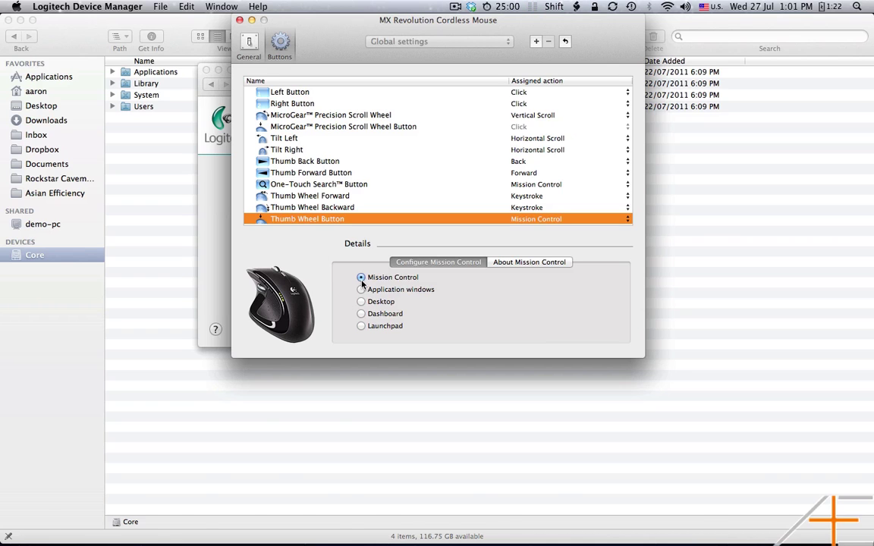
{"action": "key", "text": "ctrl+Up"}
{"action": "key", "text": "ctrl+Up"}
{"action": "left_click", "coordinate": [332, 197]}
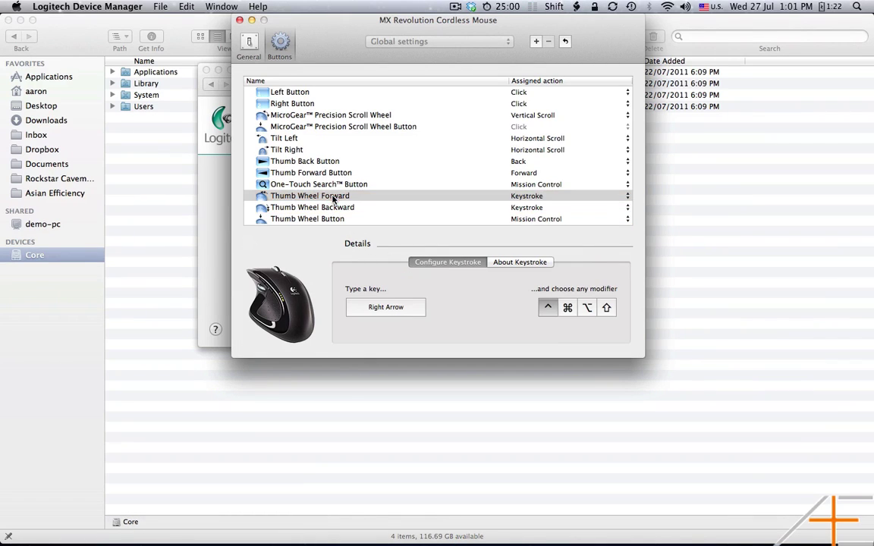
Examine the Thumb Wheel Backward and Thumb Wheel Forward keystroke settings, and demonstrate them by switching back and forth between adjacent spaces.
{"action": "left_click", "coordinate": [333, 208]}
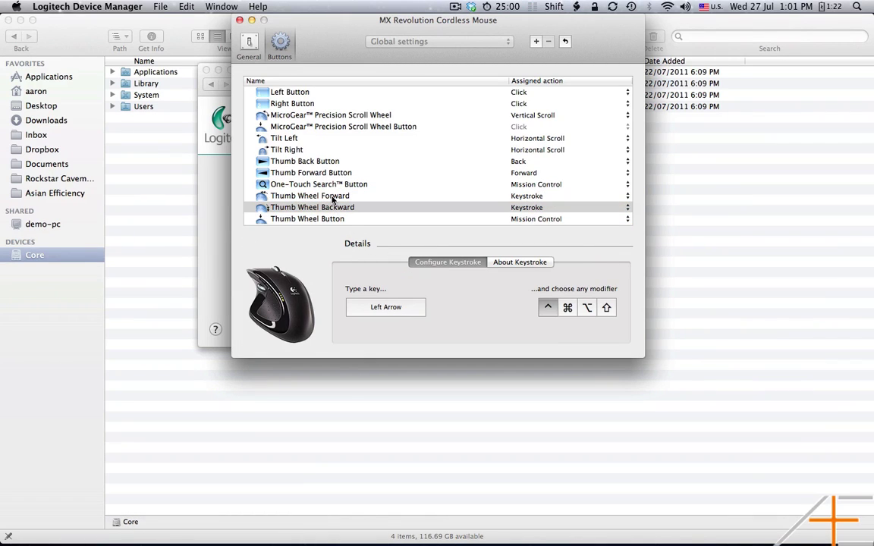
{"action": "left_click", "coordinate": [333, 198]}
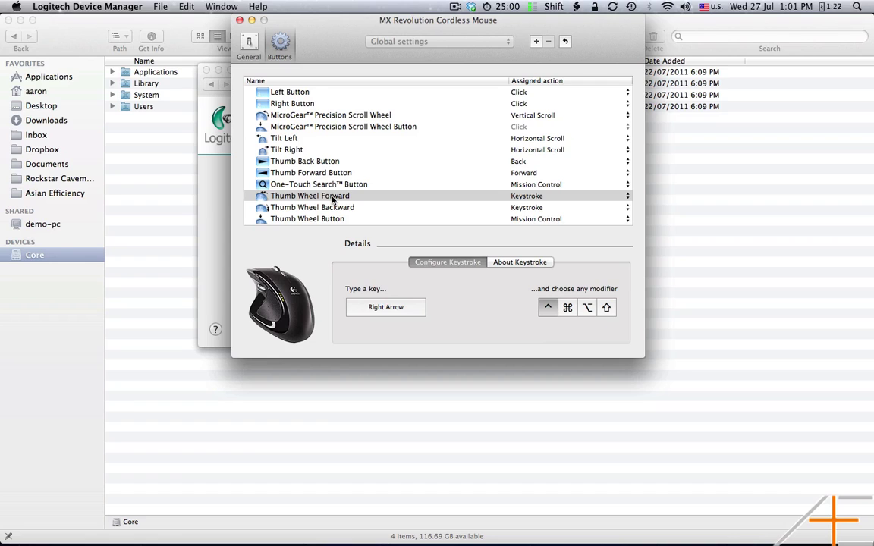
{"action": "key", "text": "ctrl+Right"}
{"action": "key", "text": "ctrl+Left"}
{"action": "key", "text": "ctrl+Left"}
{"action": "key", "text": "ctrl+Right"}
{"action": "key", "text": "ctrl+Right"}
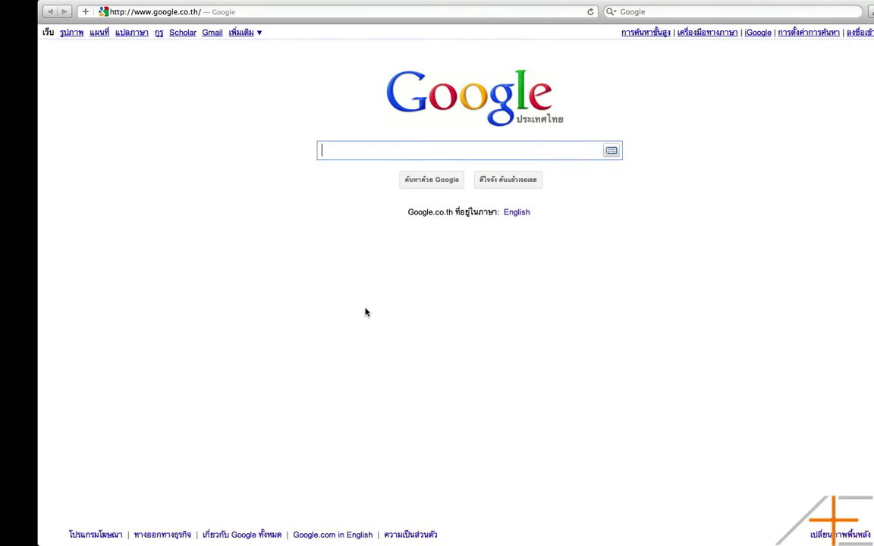
{"action": "key", "text": "ctrl+Left"}
{"action": "key", "text": "ctrl+Left"}
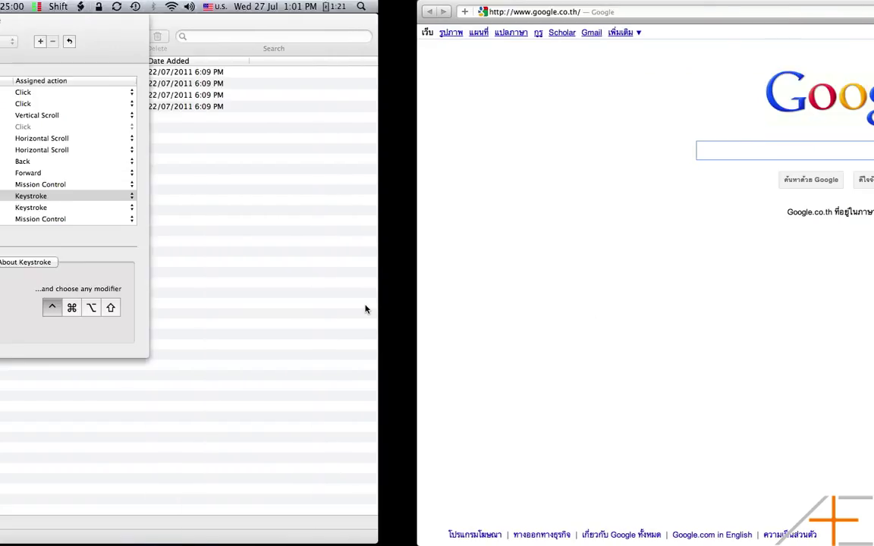
{"action": "key", "text": "ctrl+Right"}
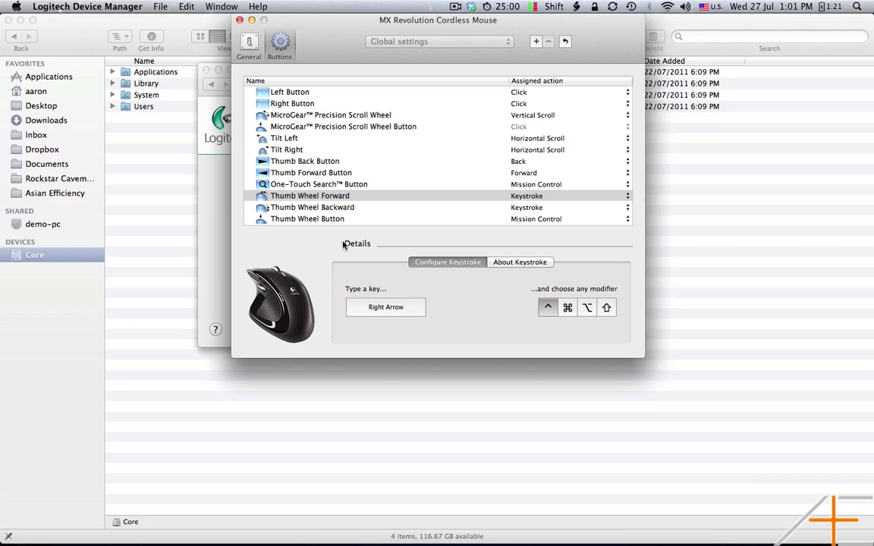
{"action": "left_click", "coordinate": [219, 20]}
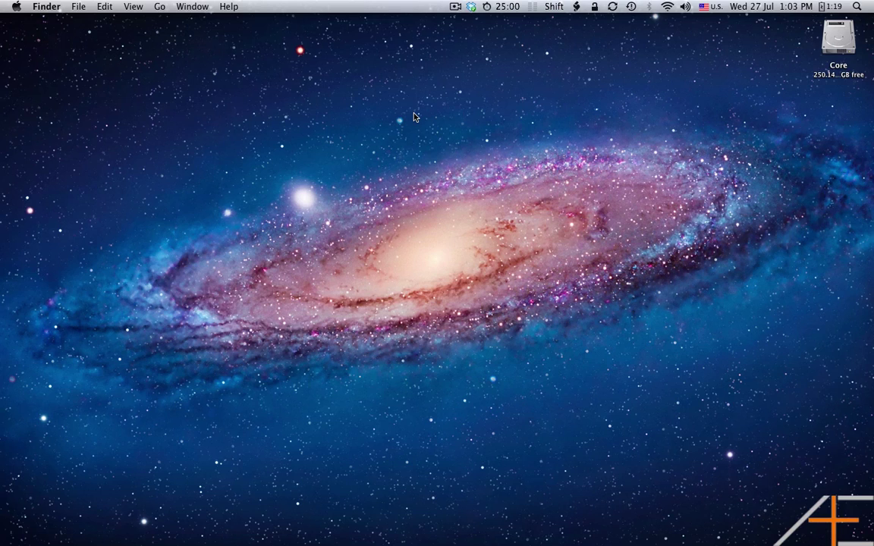
Move the Google Chrome window to a new desktop in Mission Control, and show it full screen there.
{"action": "mouse_move", "coordinate": [380, 542]}
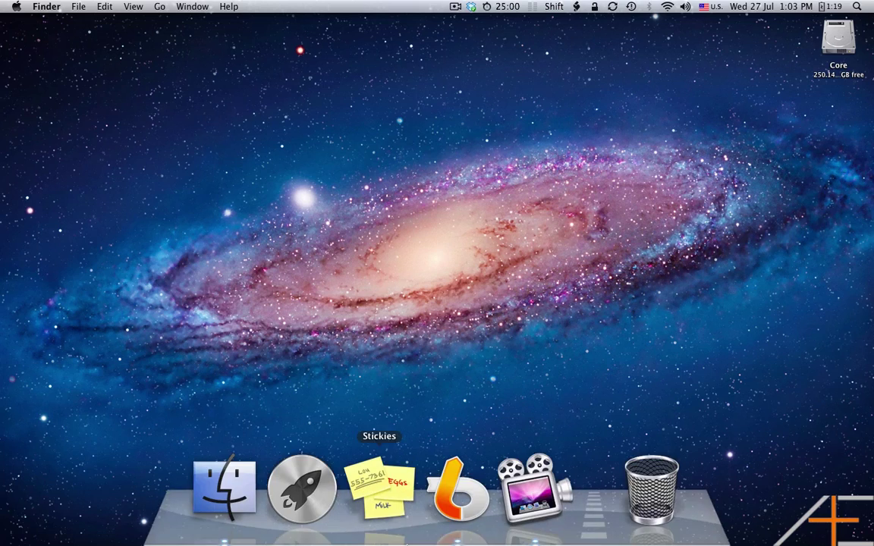
{"action": "key", "text": "F4"}
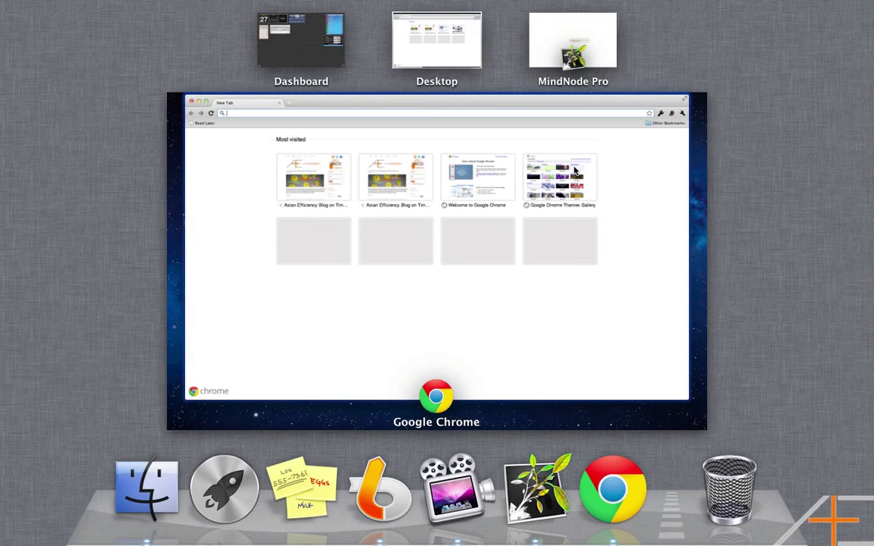
{"action": "left_click_drag", "start_coordinate": [574, 171], "coordinate": [846, 38]}
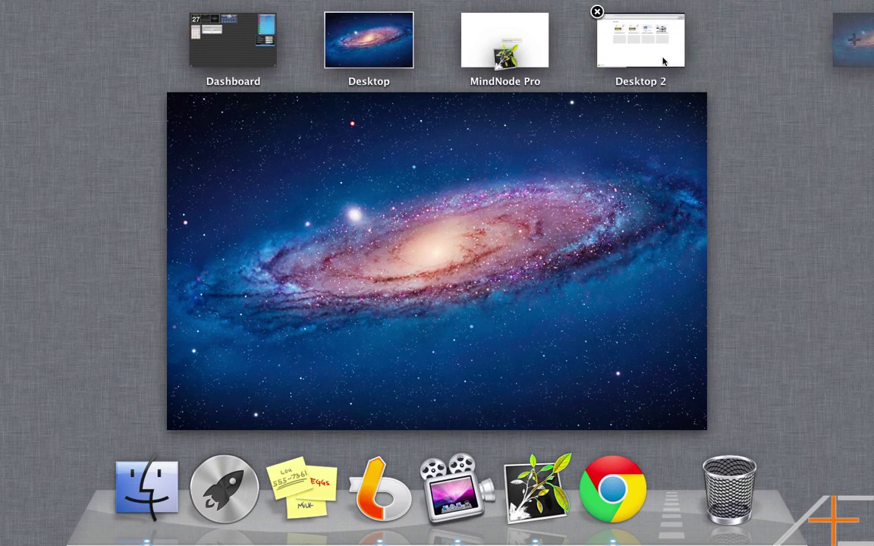
{"action": "left_click", "coordinate": [662, 60]}
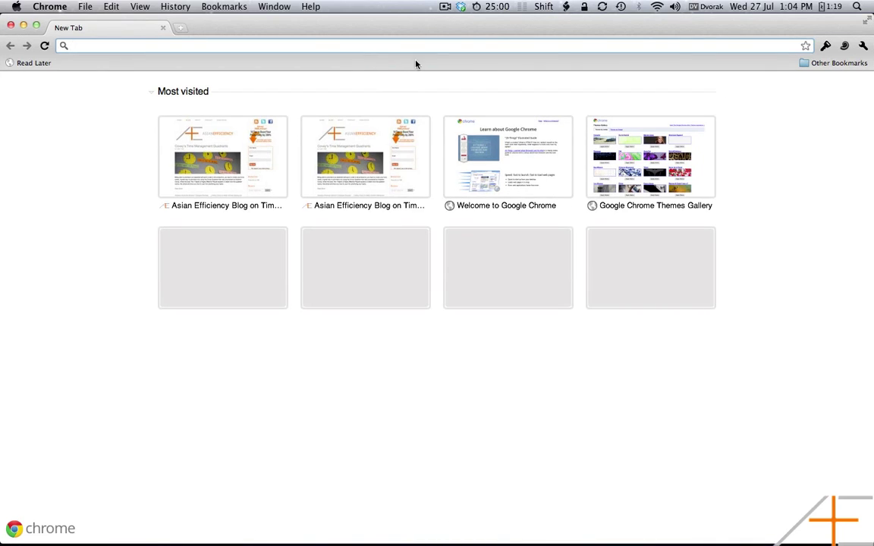
{"action": "key", "text": "super+shift+f"}
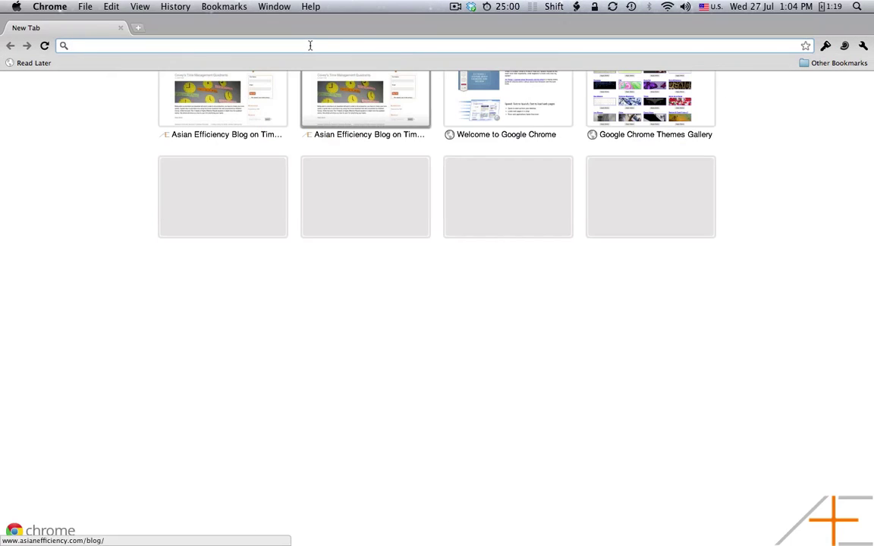
{"action": "type", "text": "asianeff"}
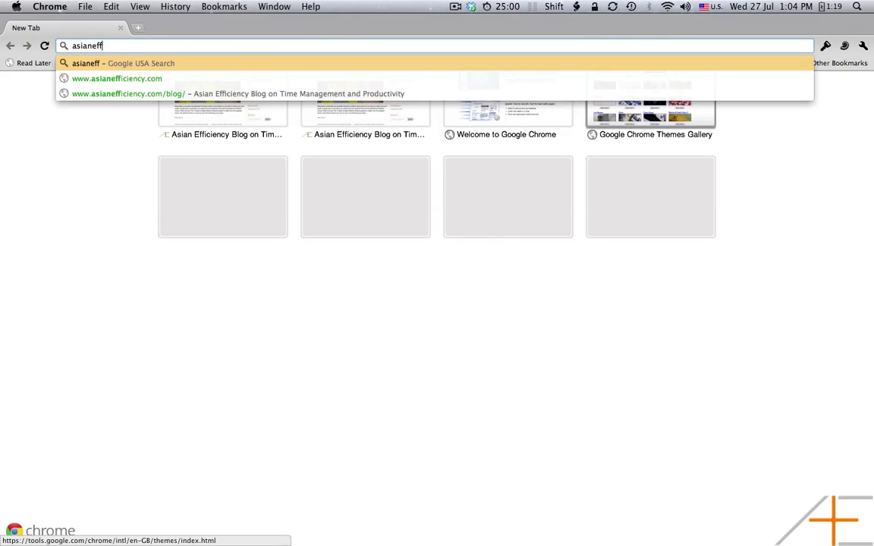
{"action": "key", "text": "Down"}
{"action": "type", "text": "/wp-lo"}
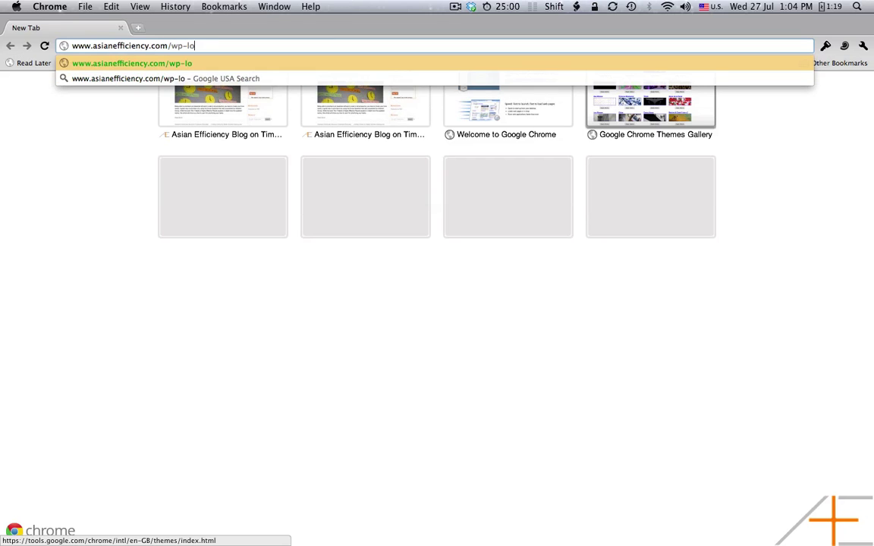
{"action": "type", "text": "gin.php"}
{"action": "key", "text": "Return"}
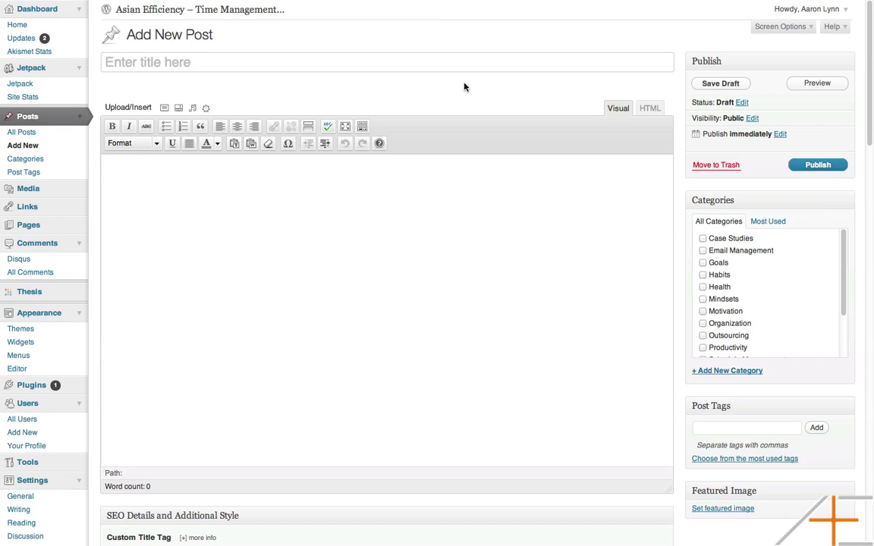
{"action": "left_click", "coordinate": [242, 347]}
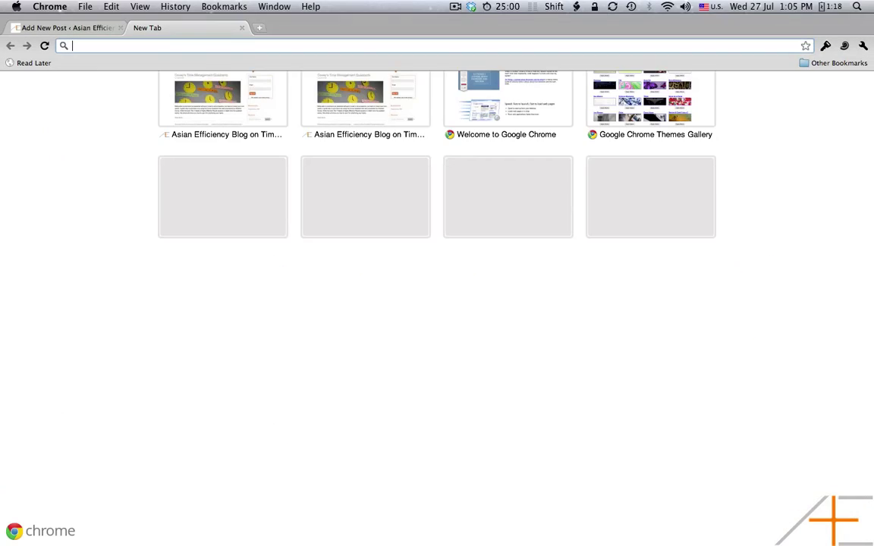
Load google.com in the new tab and switch from the Thai site to the English Google.com version.
{"action": "type", "text": "google.com"}
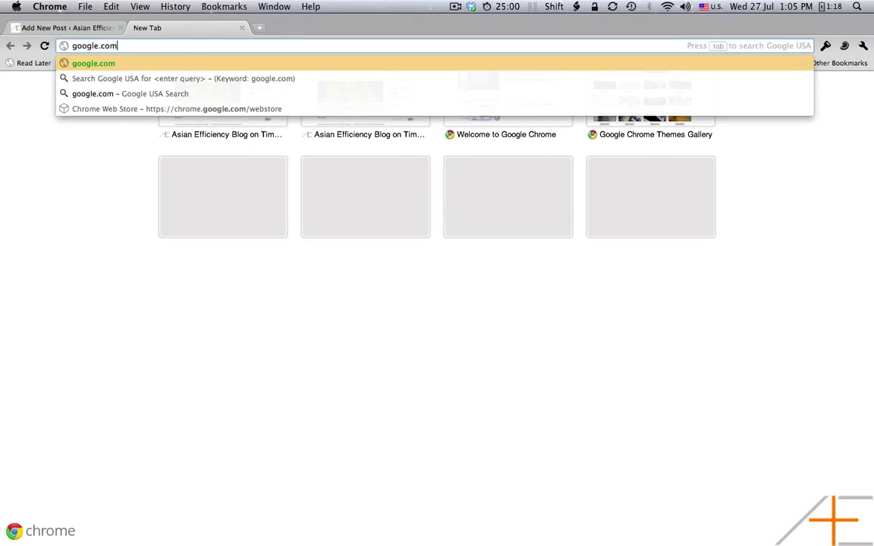
{"action": "key", "text": "Return"}
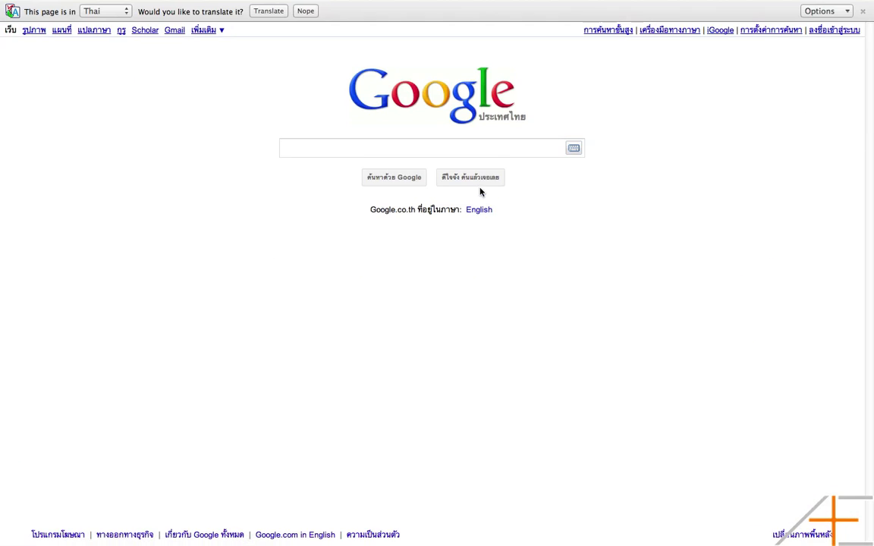
{"action": "left_click", "coordinate": [479, 211]}
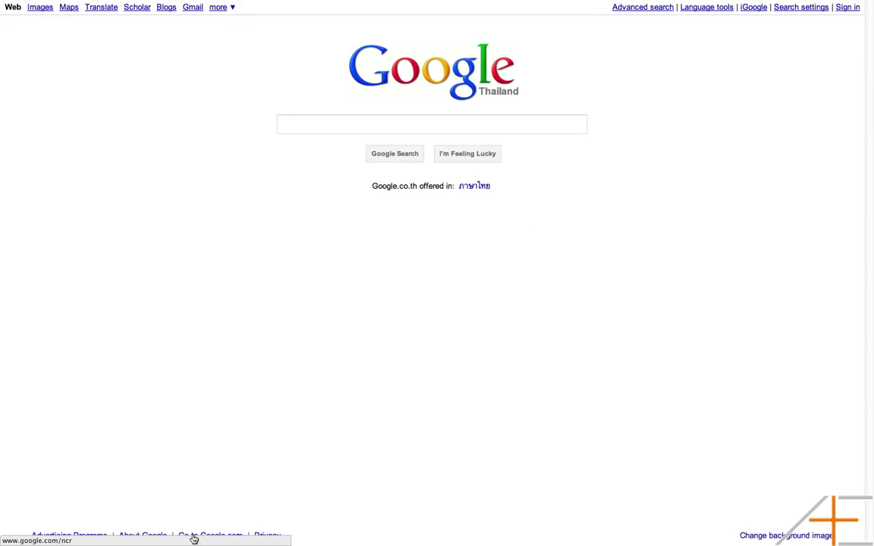
{"action": "left_click", "coordinate": [194, 537]}
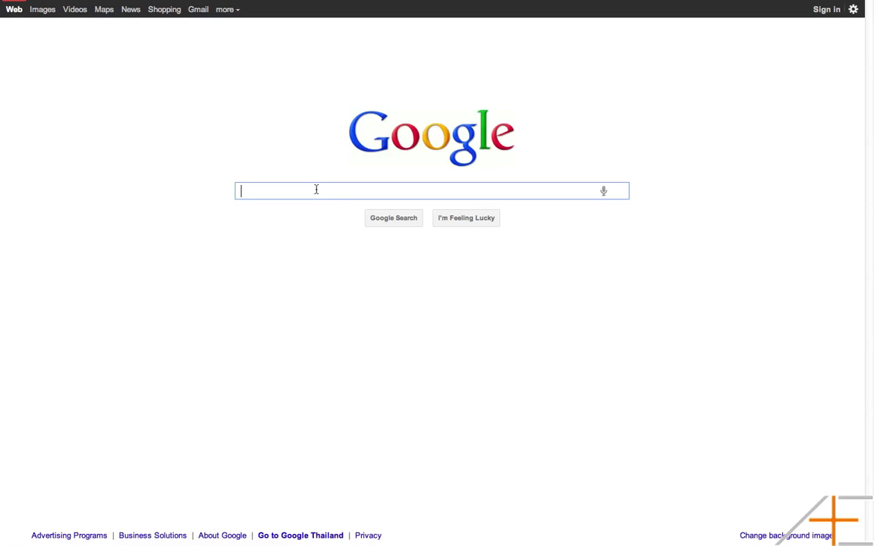
Search Google for "mac applications" and move the result marker down by one entry.
{"action": "type", "text": "mac applications"}
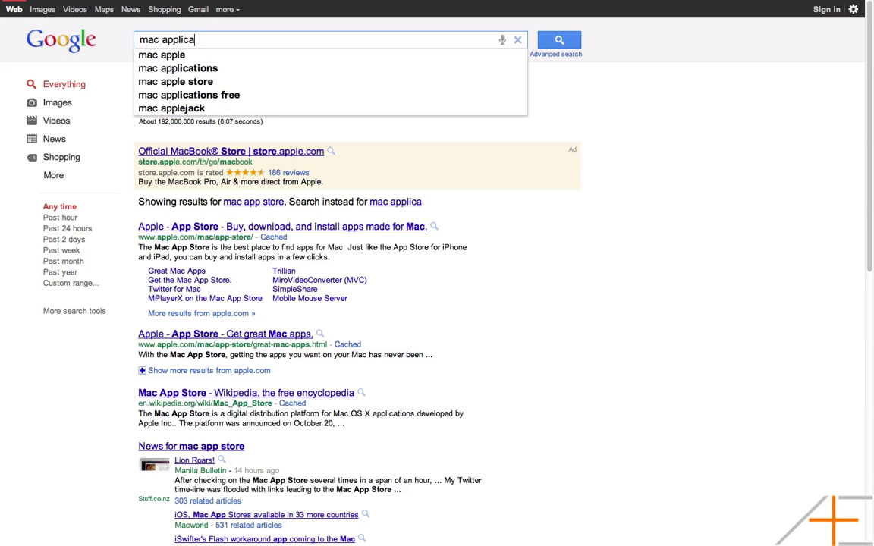
{"action": "key", "text": "Return"}
{"action": "key", "text": "Down"}
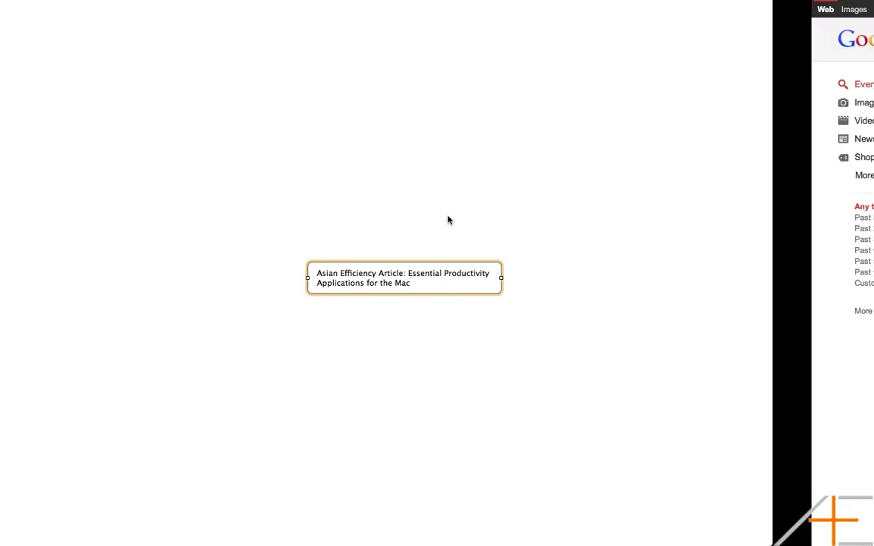
Return to the empty Finder desktop and cycle through the open windows in the window switcher, ending on Chrome's search window.
{"action": "key", "text": "ctrl+Left"}
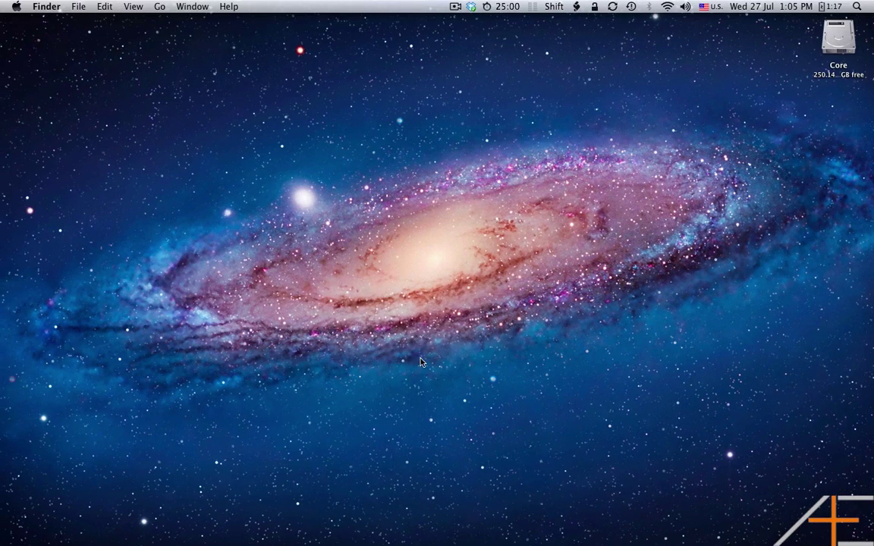
{"action": "mouse_move", "coordinate": [469, 543]}
{"action": "key", "text": "alt+Tab"}
{"action": "key", "text": "alt+Tab"}
{"action": "key", "text": "alt+Tab"}
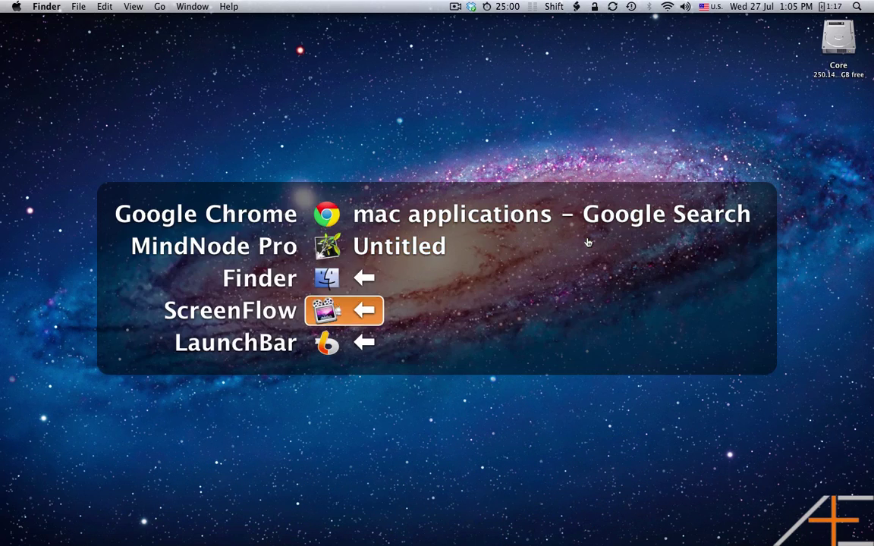
{"action": "key", "text": "alt+shift+Tab"}
{"action": "key", "text": "alt+shift+Tab"}
{"action": "key", "text": "alt+Tab"}
{"action": "key", "text": "alt+Tab"}
{"action": "key", "text": "alt+Tab"}
{"action": "key", "text": "alt+Tab"}
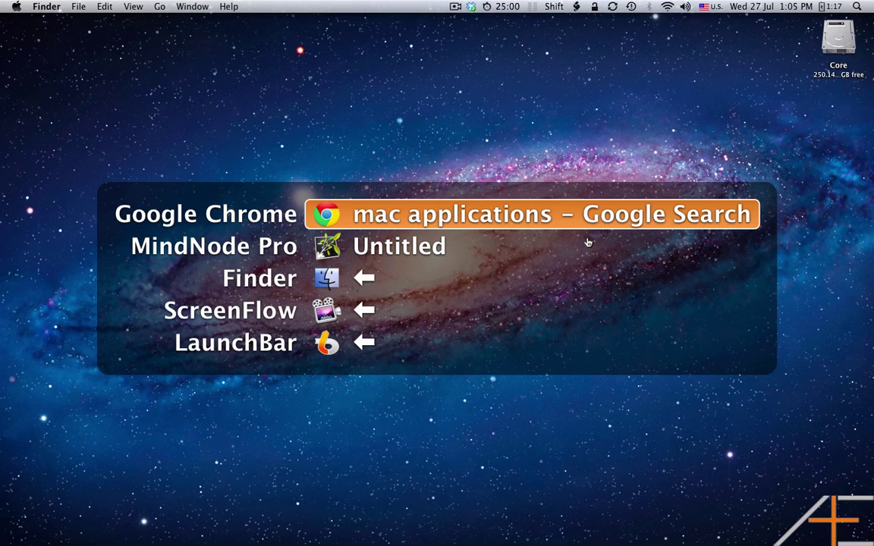
Cycle through all running applications in the application switcher and return to Google Chrome.
{"action": "key", "text": "super+Tab"}
{"action": "key", "text": "super+Tab"}
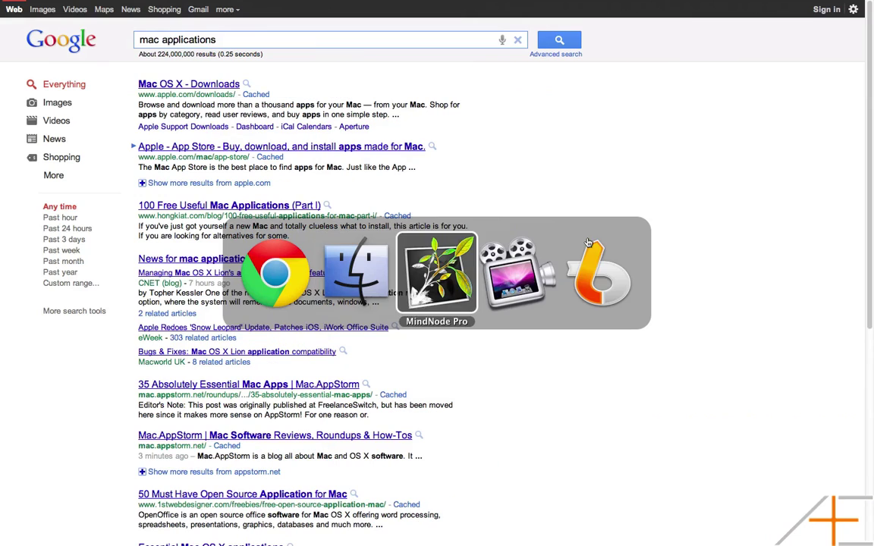
{"action": "key", "text": "super+Tab"}
{"action": "key", "text": "super+Tab"}
{"action": "key", "text": "super+Tab"}
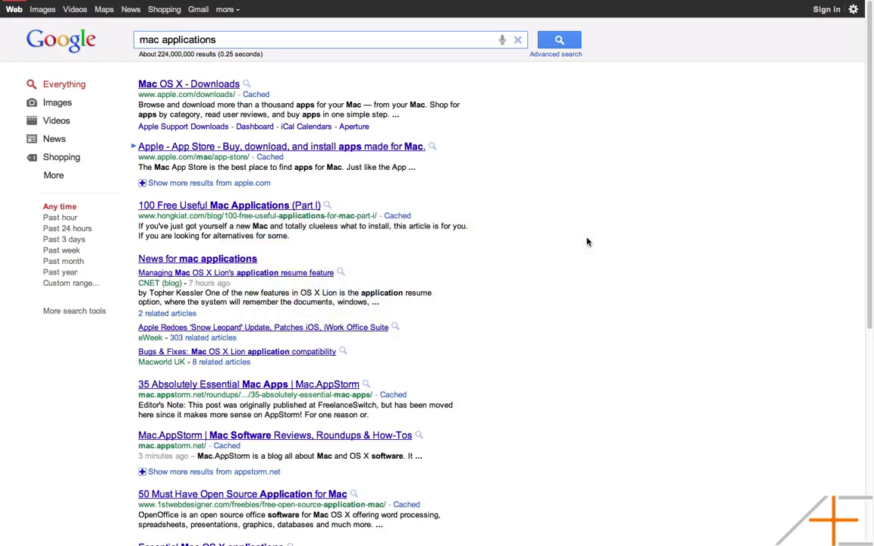
Demonstrate moving back and forth between the Chrome, MindNode Pro and Finder desktop spaces.
{"action": "key", "text": "ctrl+Right"}
{"action": "key", "text": "ctrl+Left"}
{"action": "key", "text": "ctrl+Left"}
{"action": "key", "text": "ctrl+Left"}
{"action": "key", "text": "ctrl+Right"}
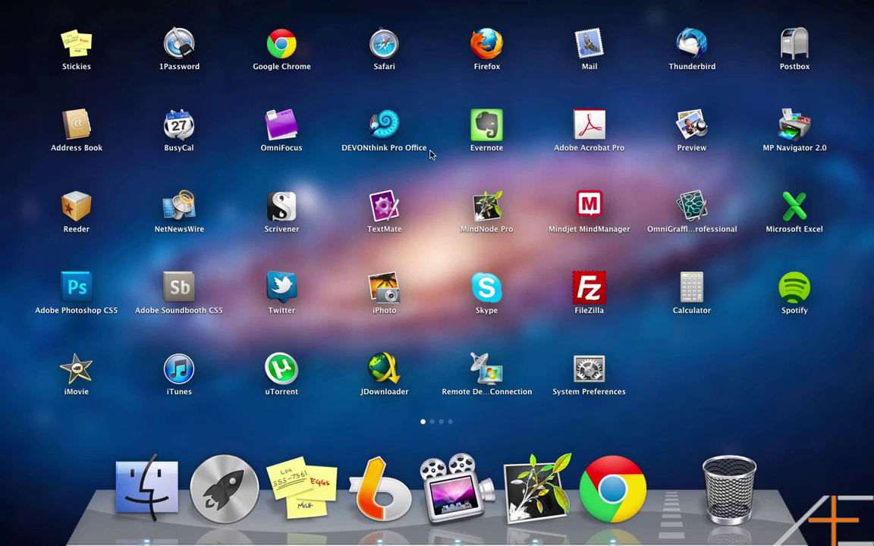
Launch Spotify from Launchpad onto its own new desktop using Mission Control, and switch back to the Google Chrome desktop.
{"action": "left_click", "coordinate": [804, 279]}
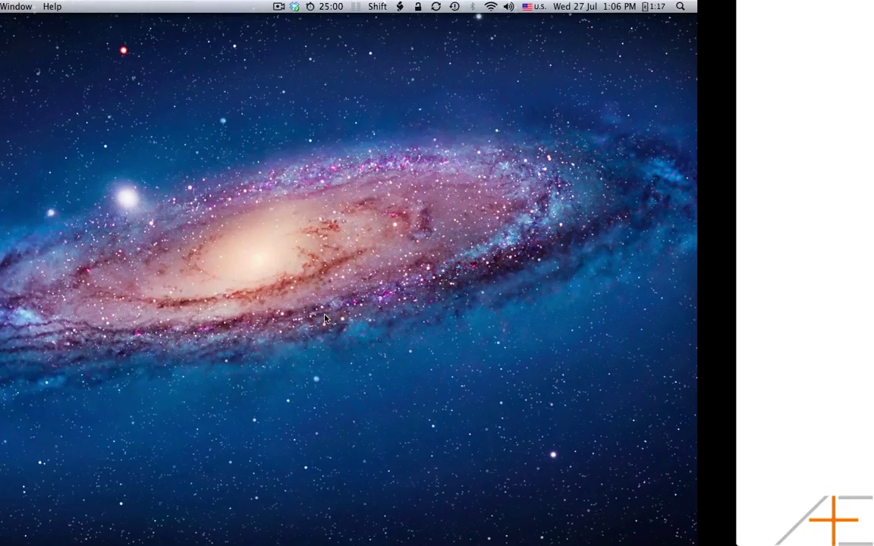
{"action": "key", "text": "F3"}
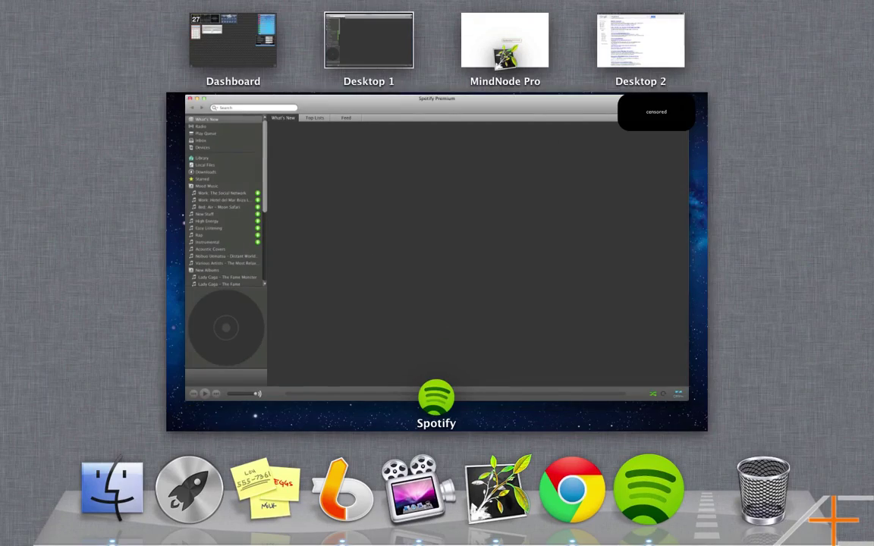
{"action": "left_click_drag", "start_coordinate": [370, 259], "coordinate": [850, 47]}
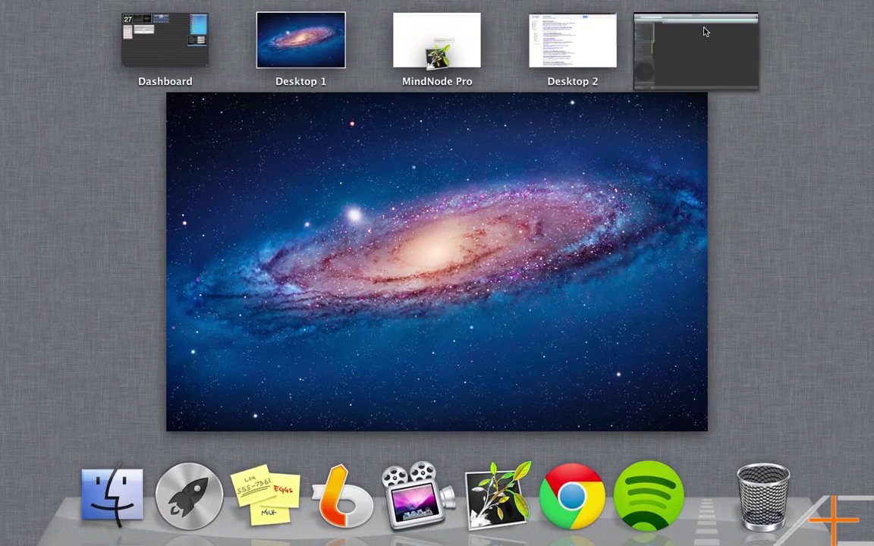
{"action": "left_click", "coordinate": [705, 30]}
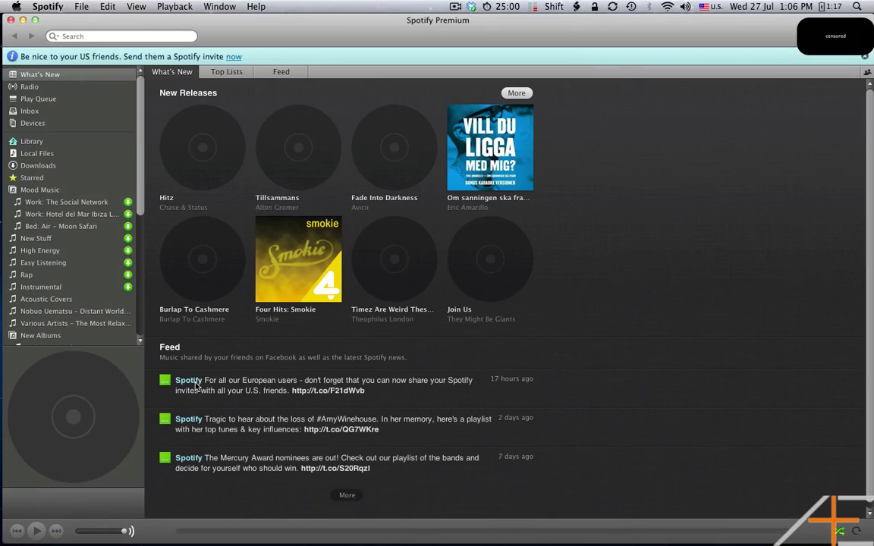
{"action": "key", "text": "ctrl+Left"}
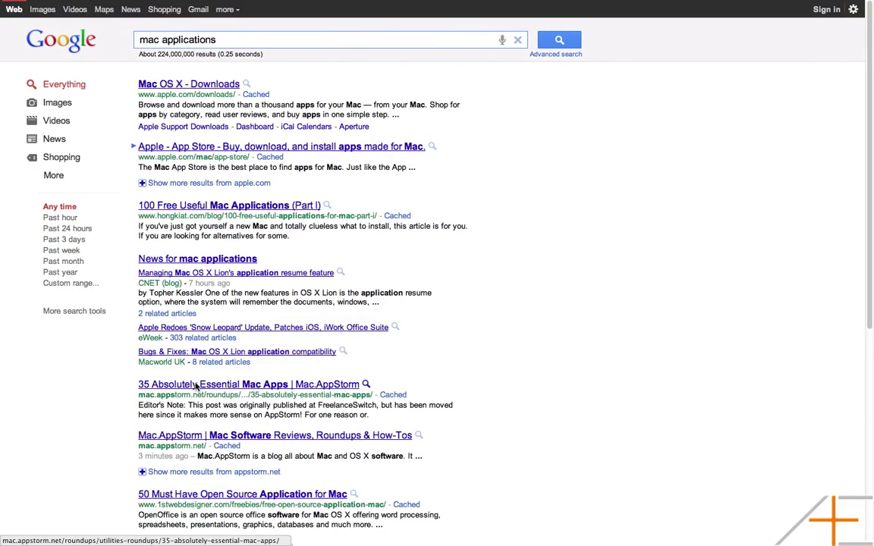